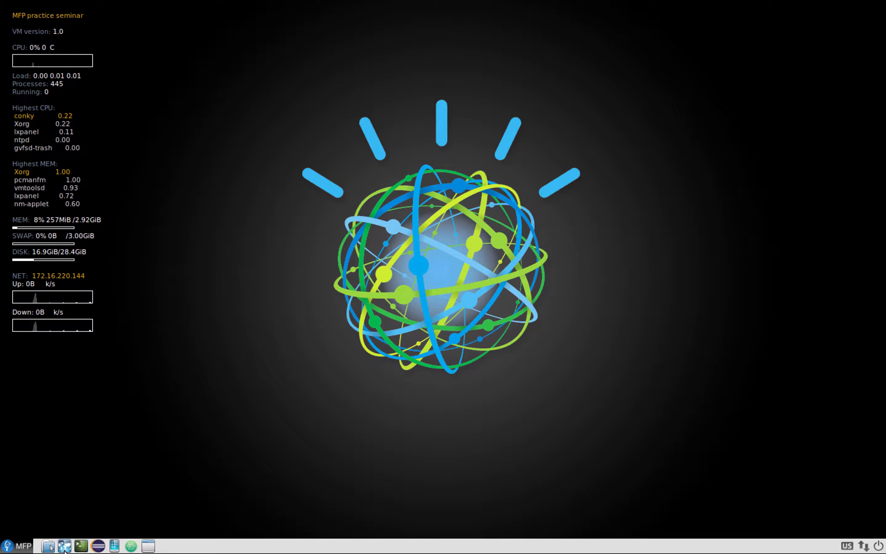
Open the Chromium browser, search for ninjamock and go to the NinjaMock website
left_click(64, 546)
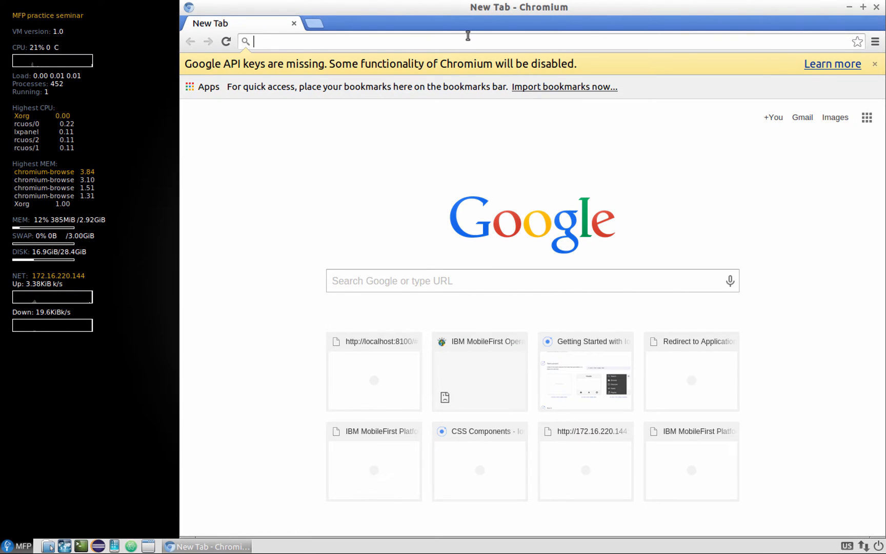
type("ninja")
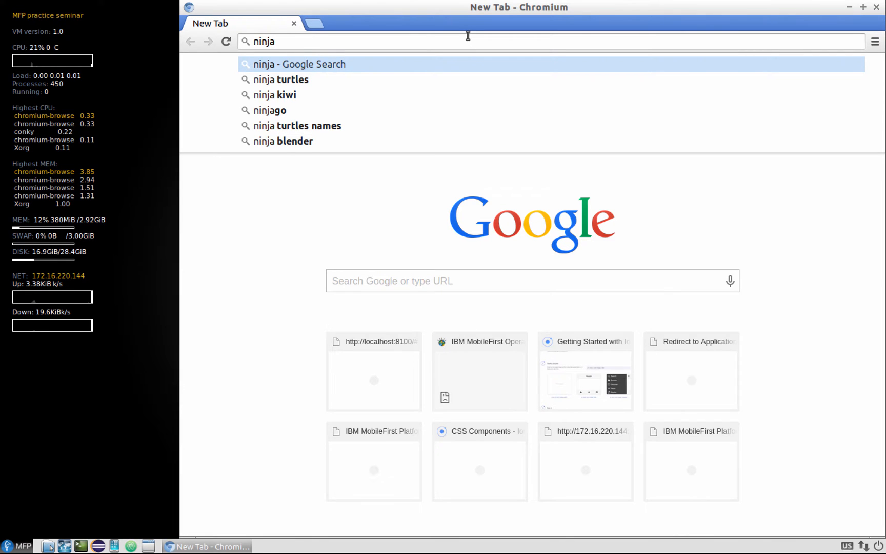
type("mock")
key("Return")
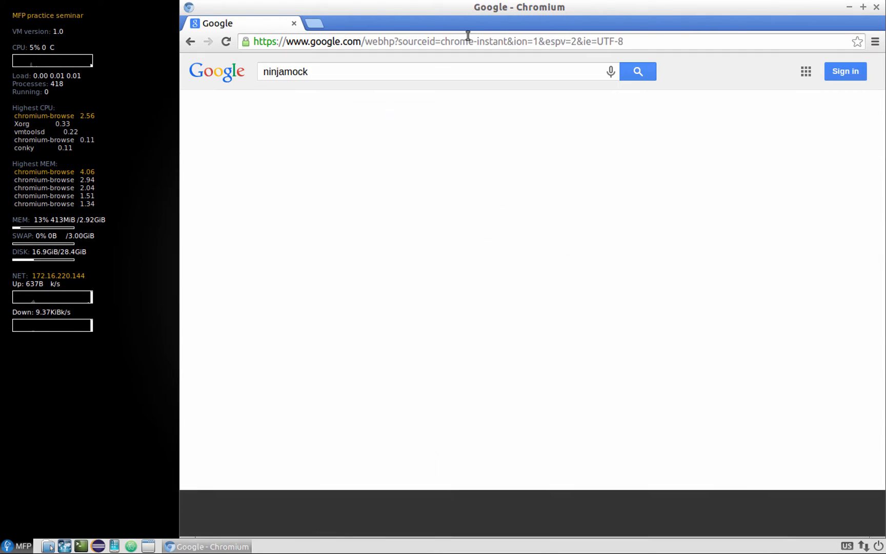
left_click(364, 164)
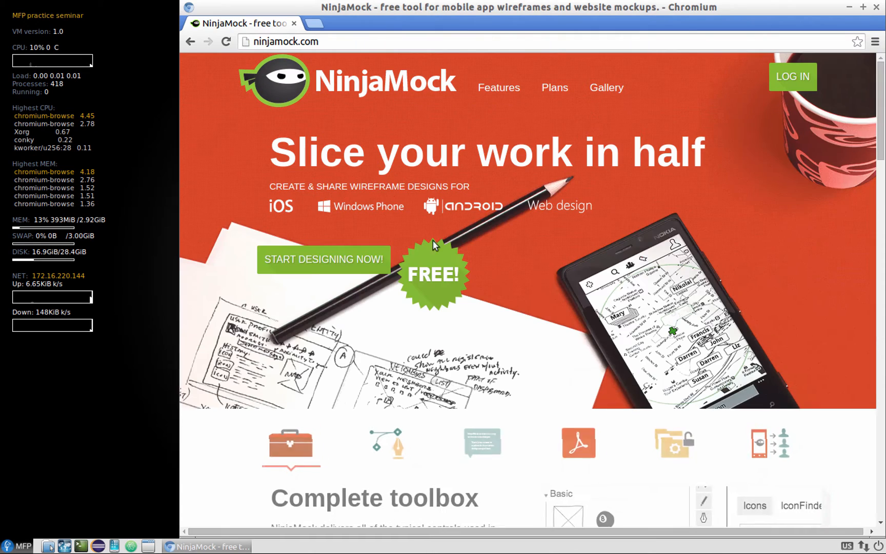
Start designing a new iPhone project and widen the browser window to fit the designer
left_click(340, 257)
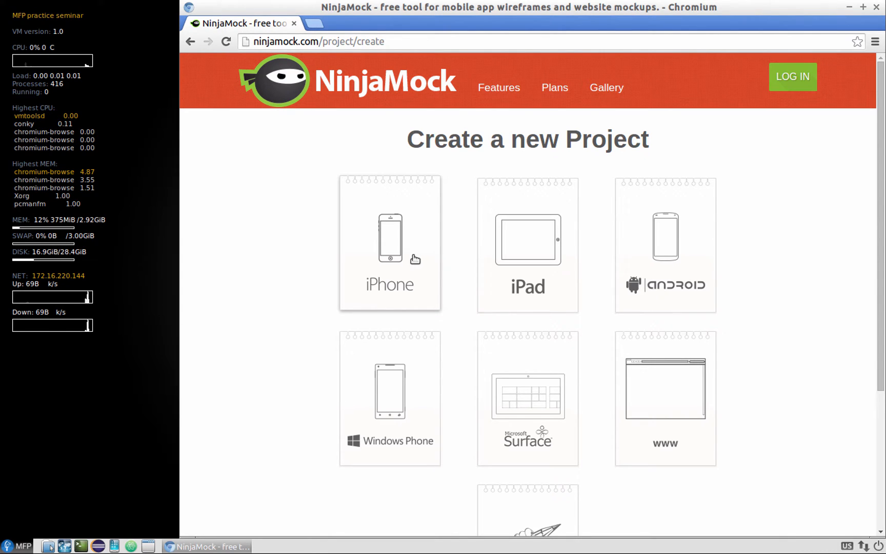
left_click(404, 258)
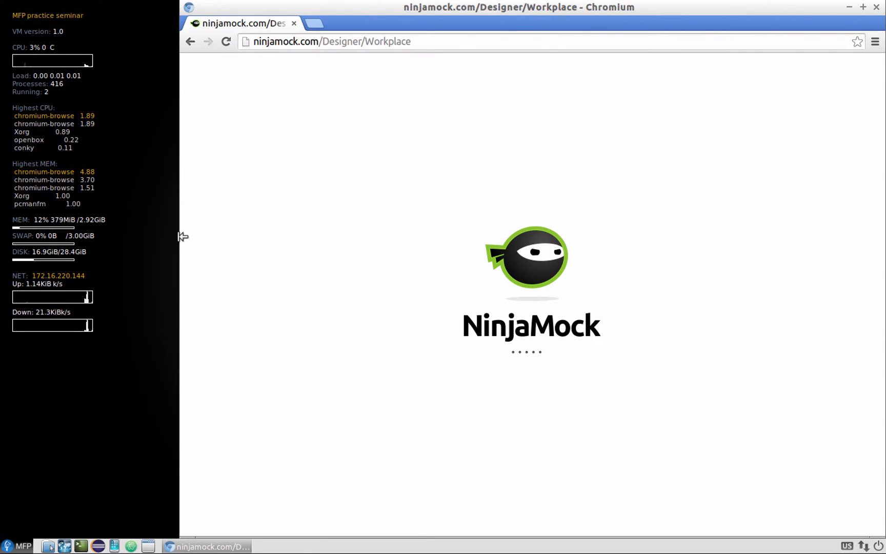
left_click_drag(180, 240, 39, 218)
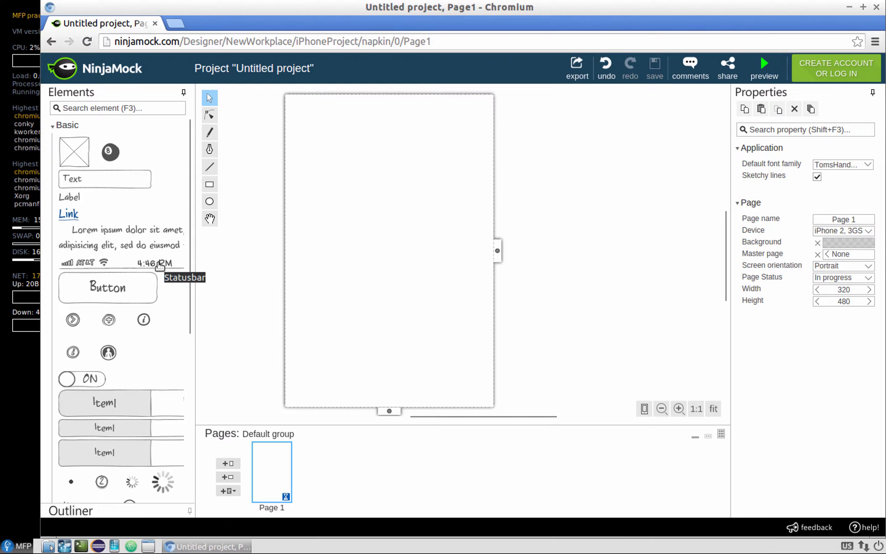
Place an icon element in the centre of Page 1
scroll(110, 292, "down", 6)
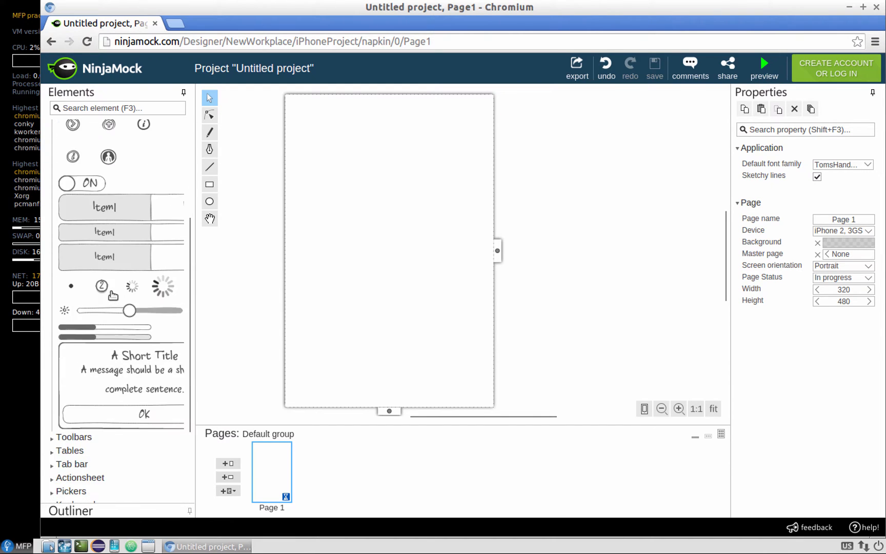
scroll(111, 292, "up", 5)
scroll(111, 292, "up", 1)
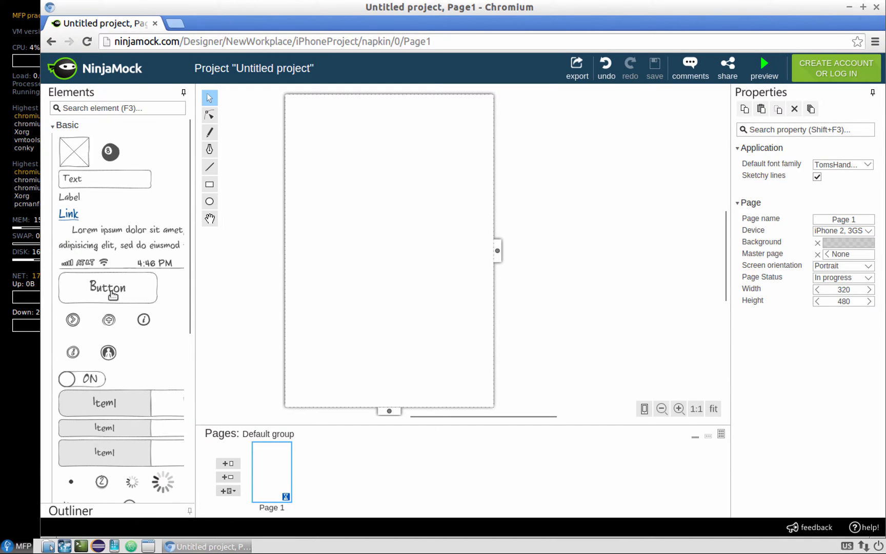
right_click(115, 154)
left_click(114, 150)
left_click_drag(111, 152, 385, 249)
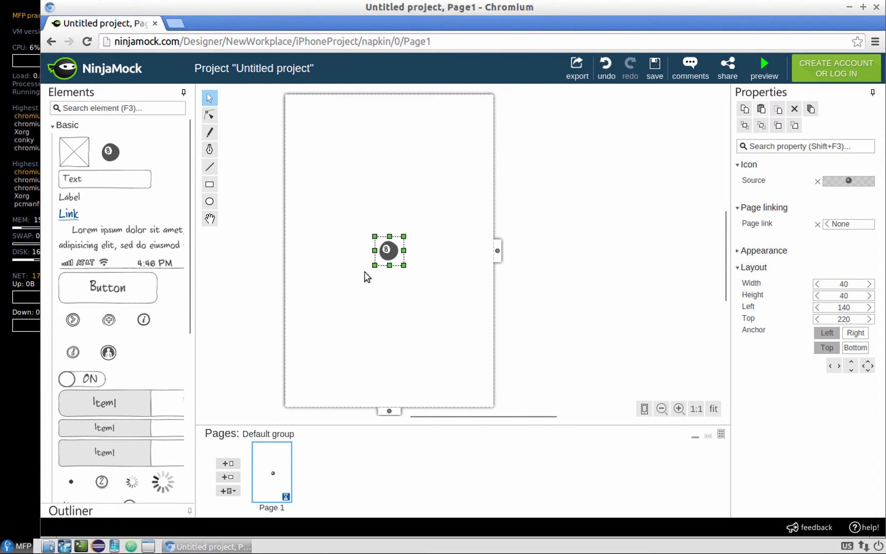
Change the placed icon's source to the solid microphone image
left_click(849, 181)
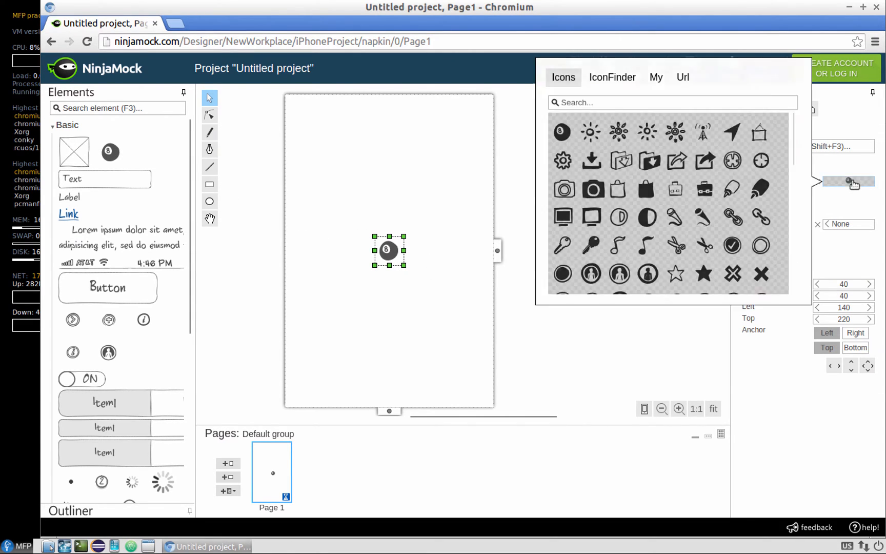
scroll(706, 195, "down", 1)
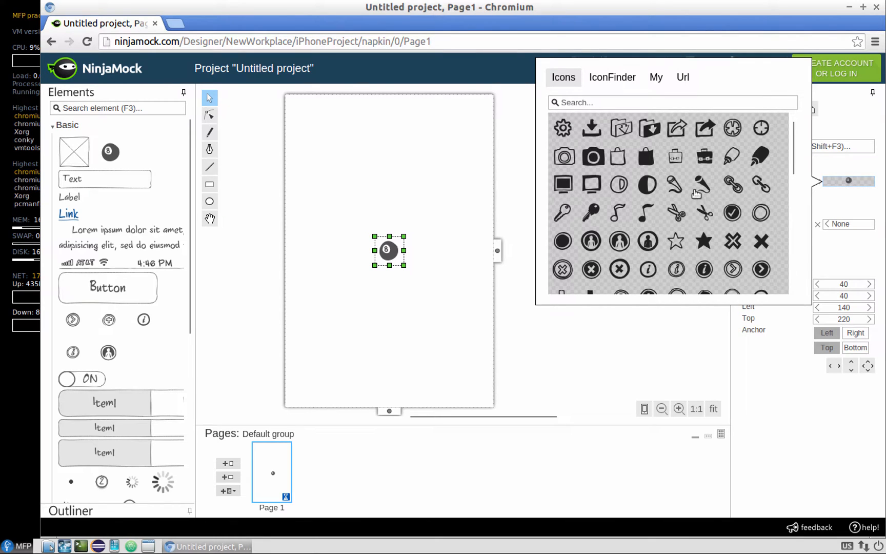
left_click(703, 186)
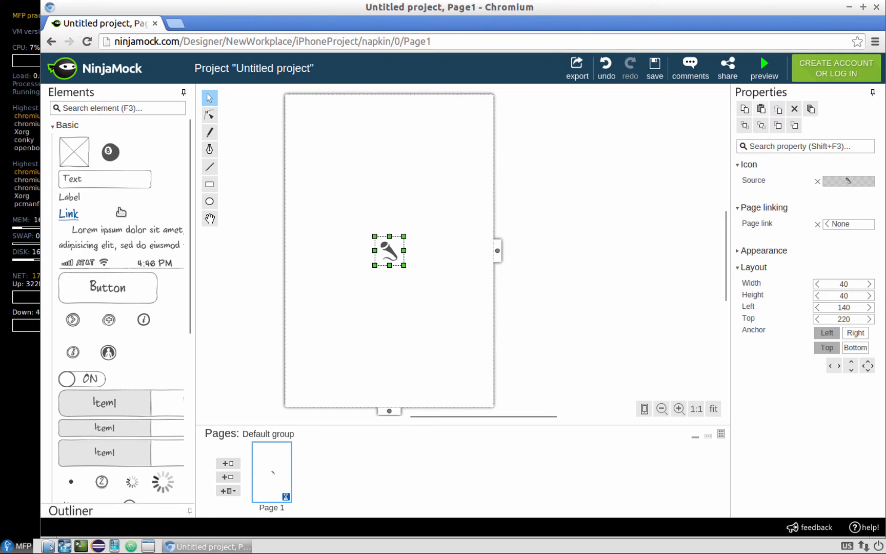
Add a circle shape and enlarge it so that it surrounds the microphone icon
scroll(130, 368, "down", 1)
scroll(130, 367, "down", 4)
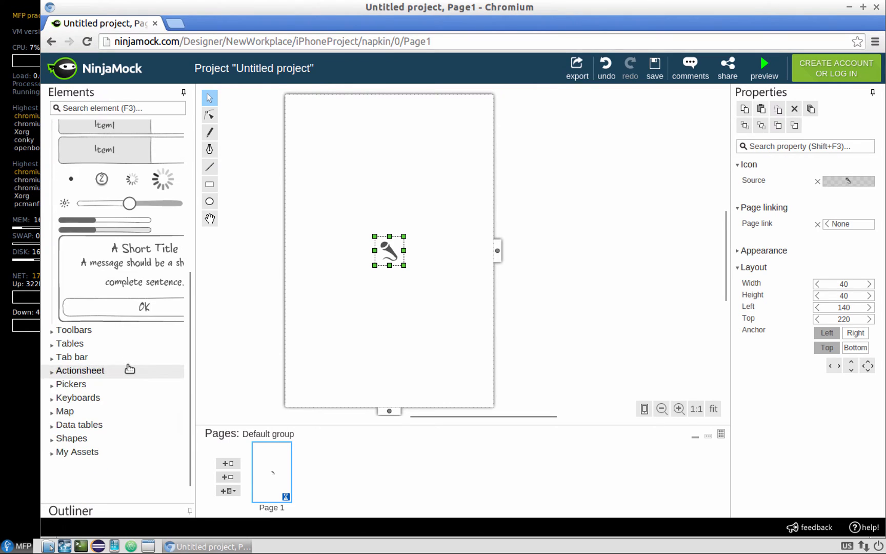
left_click(50, 442)
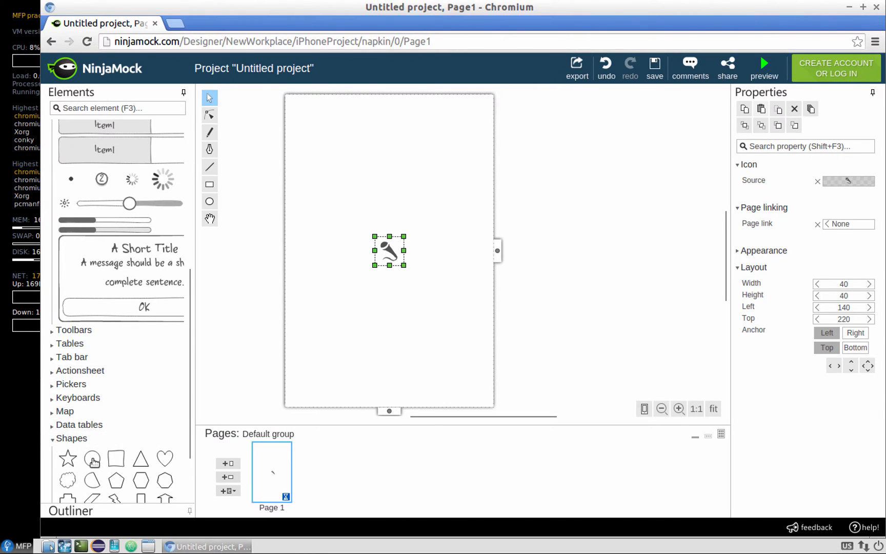
left_click(93, 459)
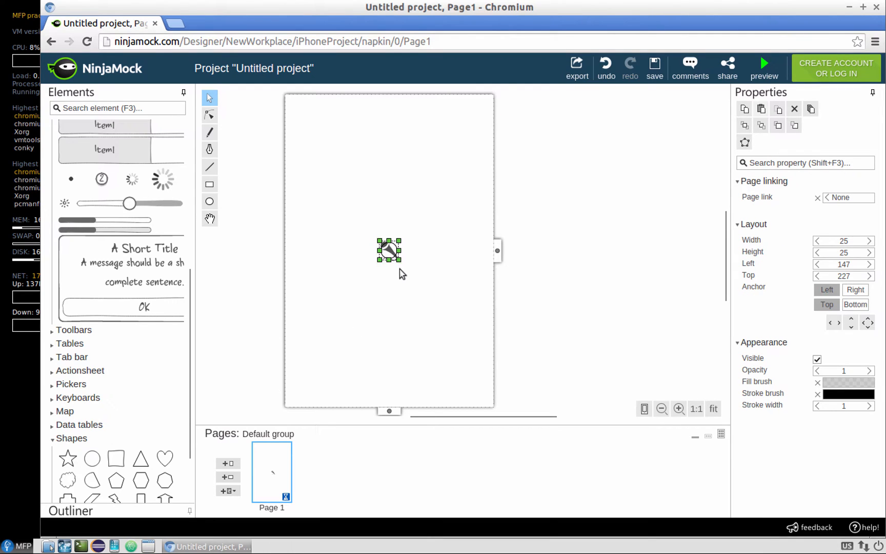
mouse_move(400, 260)
left_mouse_down()
mouse_move(432, 291)
mouse_move(403, 260)
left_mouse_up()
left_click(445, 257)
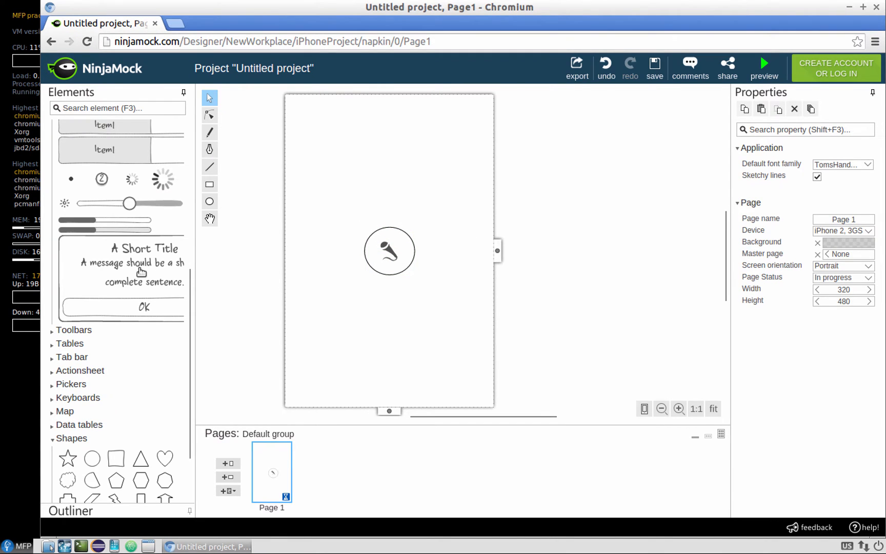
Add a label element and move it straight up above the circle, to a top position of about 161
scroll(142, 273, "up", 5)
scroll(142, 273, "up", 1)
scroll(142, 273, "up", 2)
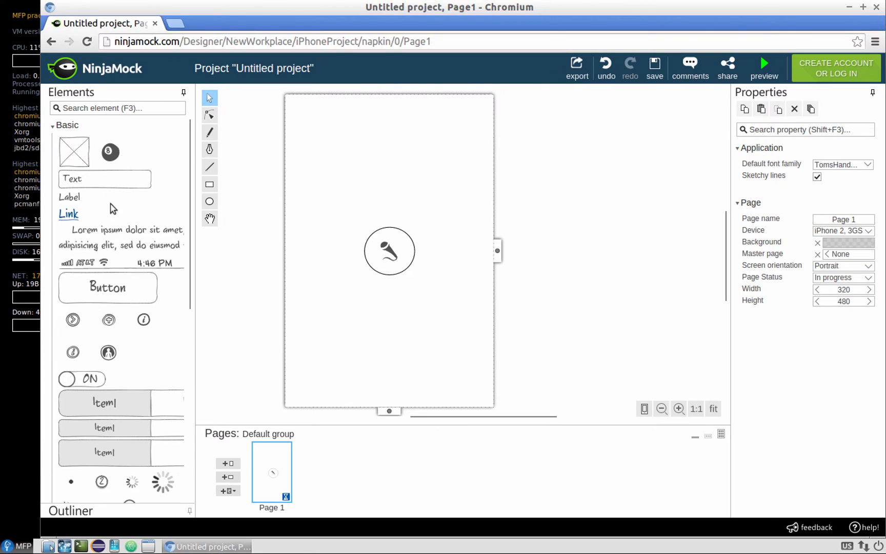
right_click(73, 195)
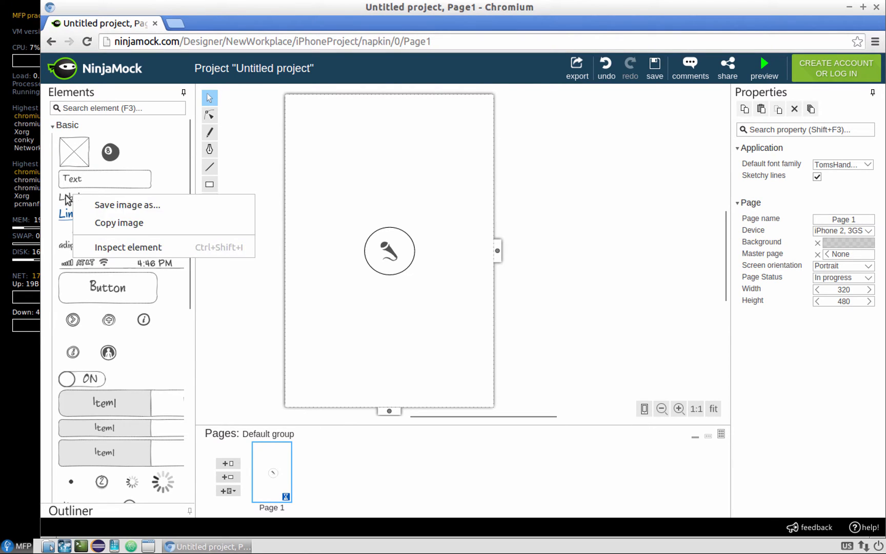
left_click(72, 197)
key("Up")
key("Up")
key("Up")
key("Up")
key("Up")
key("Up")
key("Up")
key("Up")
key("Up")
key("Up")
key("Up")
key("Up")
key("Up")
key("Up")
key("Up")
key("Up")
key("Up")
key("Up")
key("Up")
key("Up")
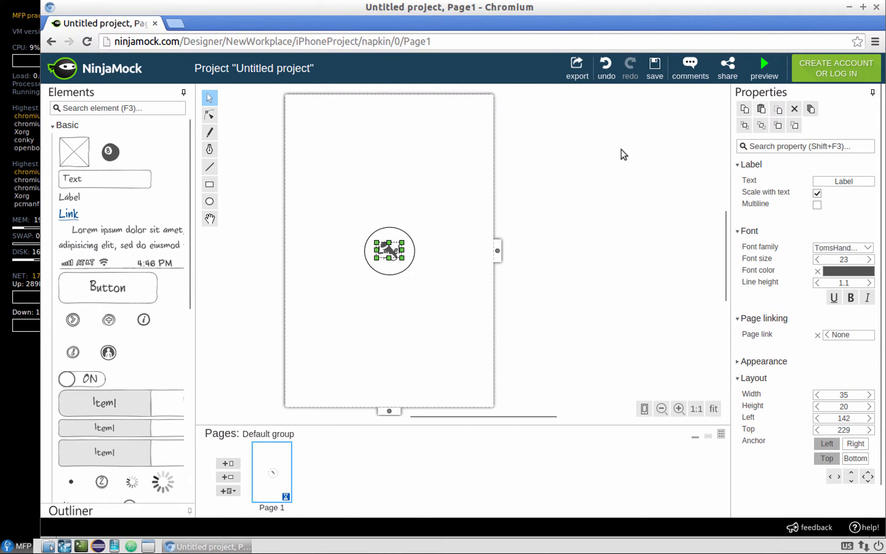
key("Up")
key("Up")
key("Up")
key("Up")
key("Up")
key("Up")
key("Up")
key("Up")
key("Up")
key("Up")
key("Up")
key("Up")
key("Up")
key("Up")
key("Up")
key("Up")
key("Up")
key("Up")
key("Up")
key("Up")
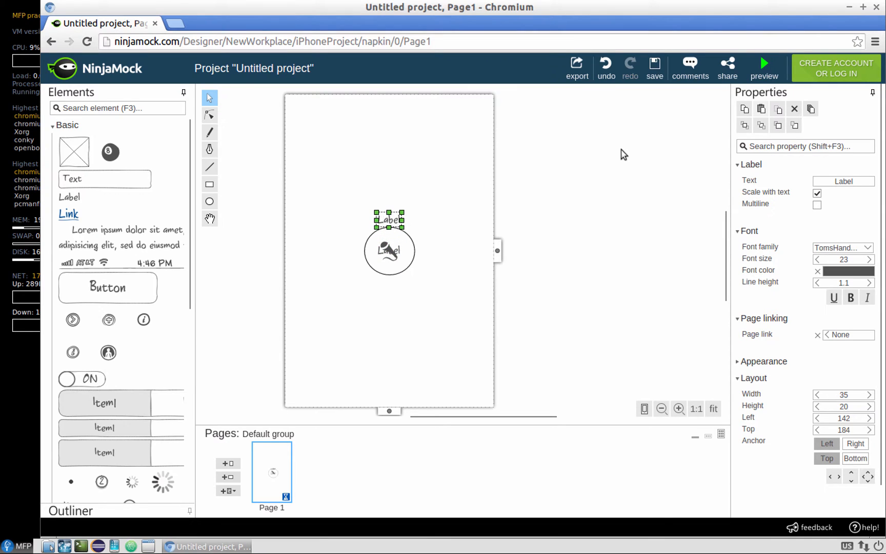
Set the text of the label above the circle to "Talk to me"
left_click(864, 181)
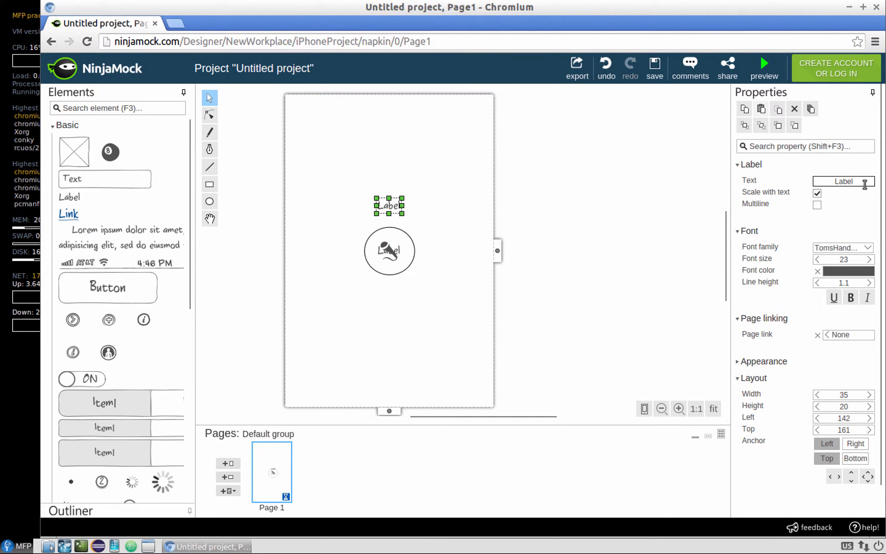
type("Talk")
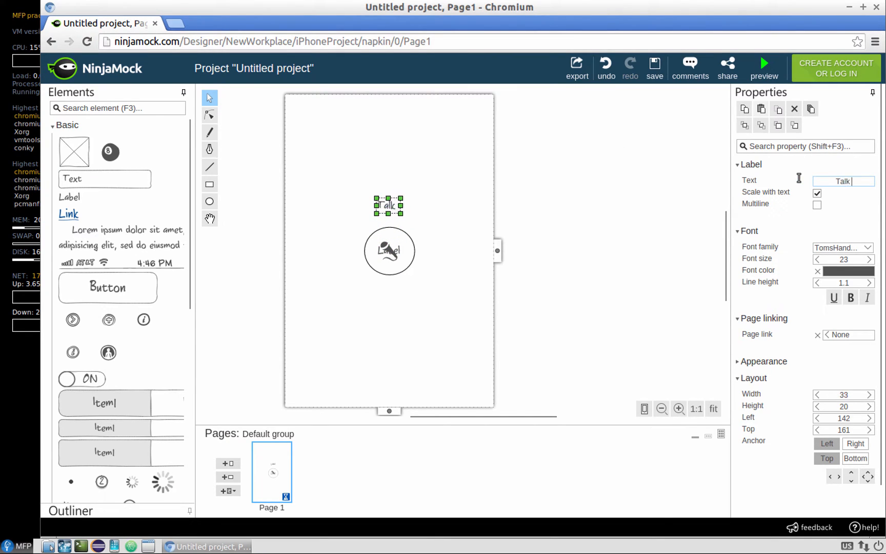
type(" to me")
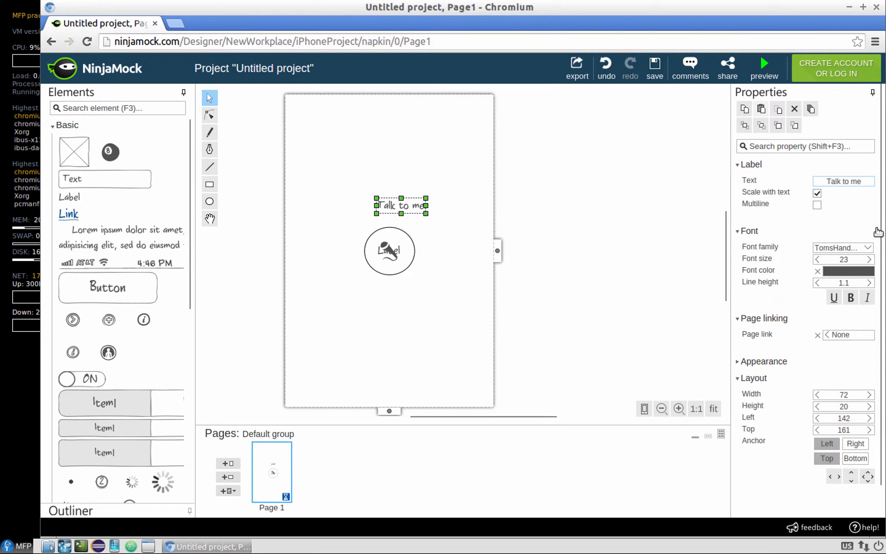
Set the "Talk to me" label's font size to 31 and centre it above the circle
left_click(869, 260)
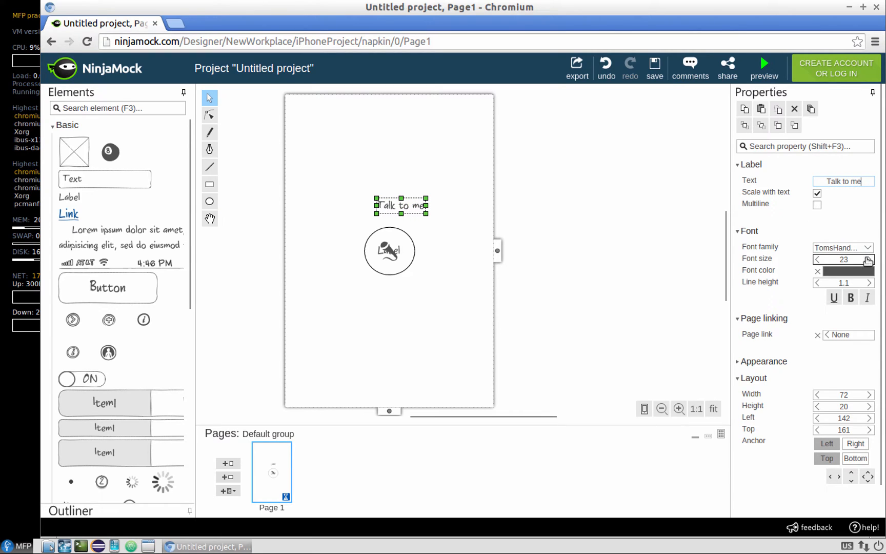
left_click(869, 259)
left_click(869, 260)
left_click(869, 259)
left_click(869, 259)
left_click(869, 259)
left_click(869, 260)
left_click(869, 260)
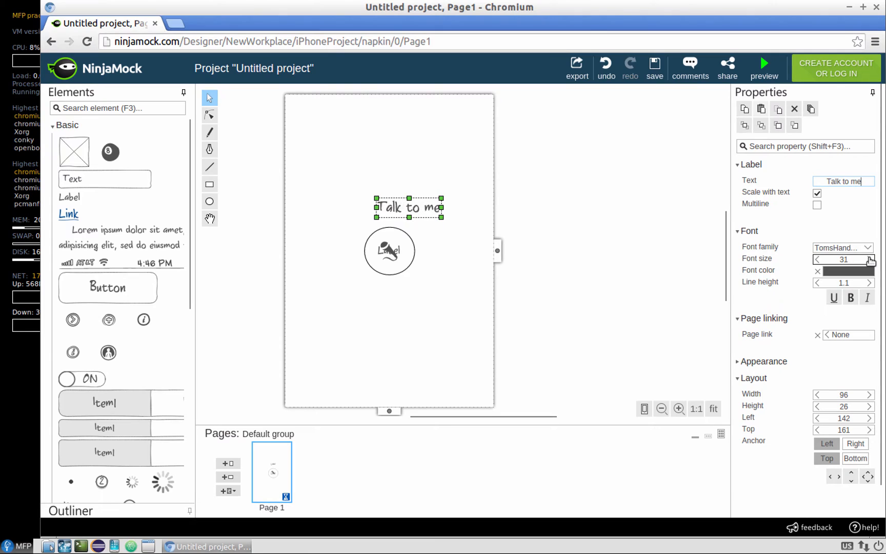
left_click_drag(429, 207, 409, 207)
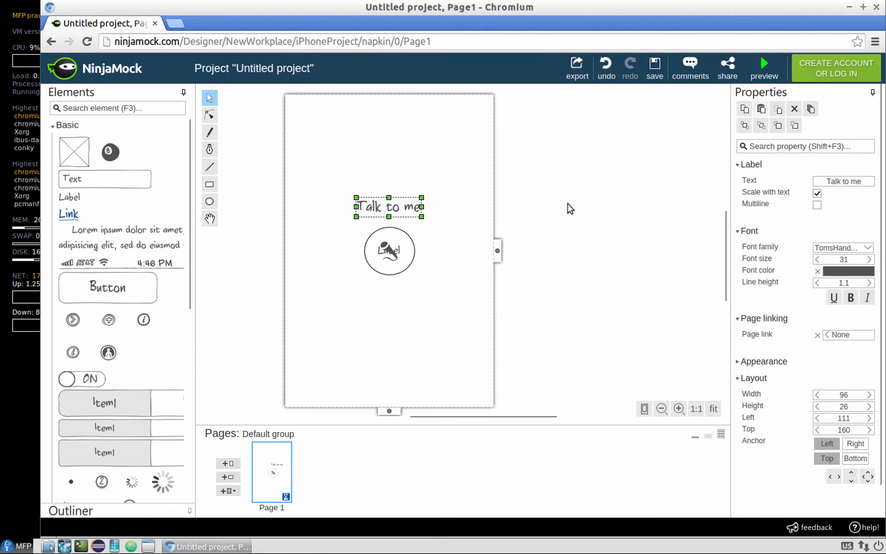
Delete the stray label that overlaps the microphone icon
left_click(568, 204)
left_click(452, 254)
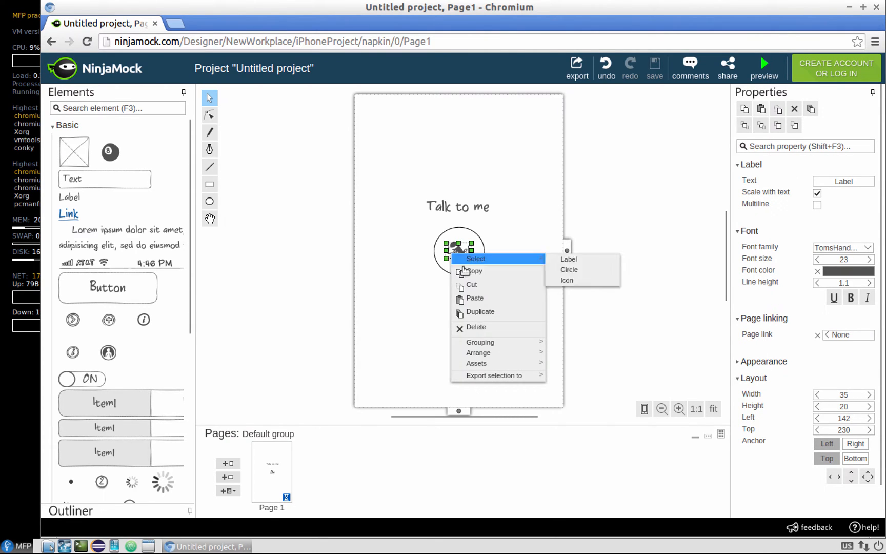
left_click(476, 327)
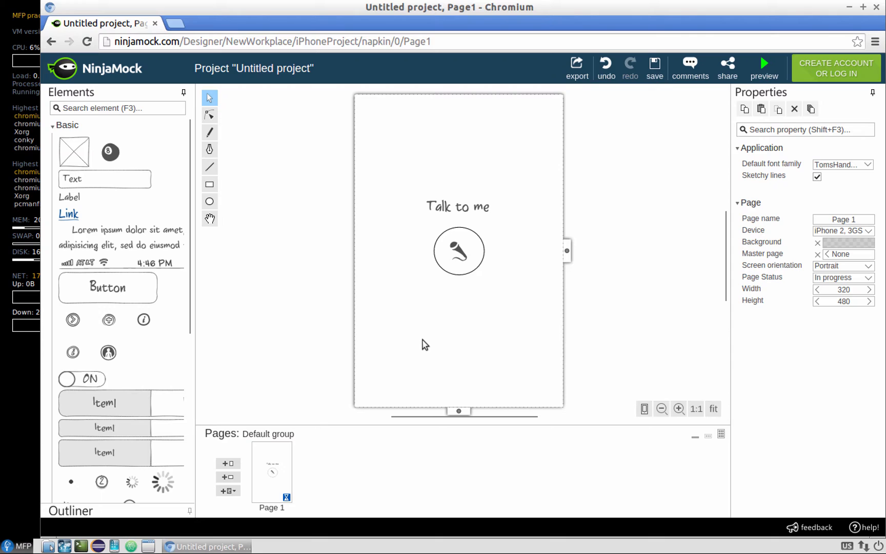
Add a second portrait page and place a copy of Page 1's circled microphone icon at its bottom centre
left_click(231, 463)
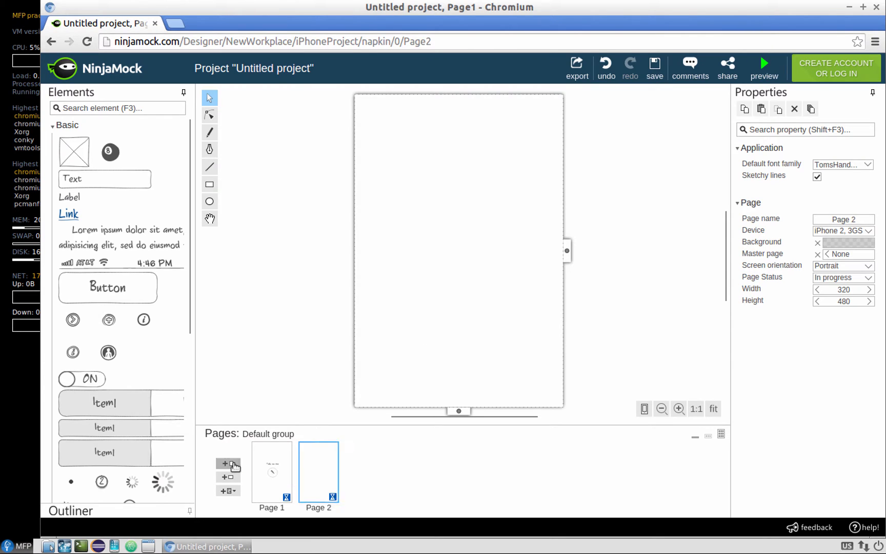
left_click(276, 474)
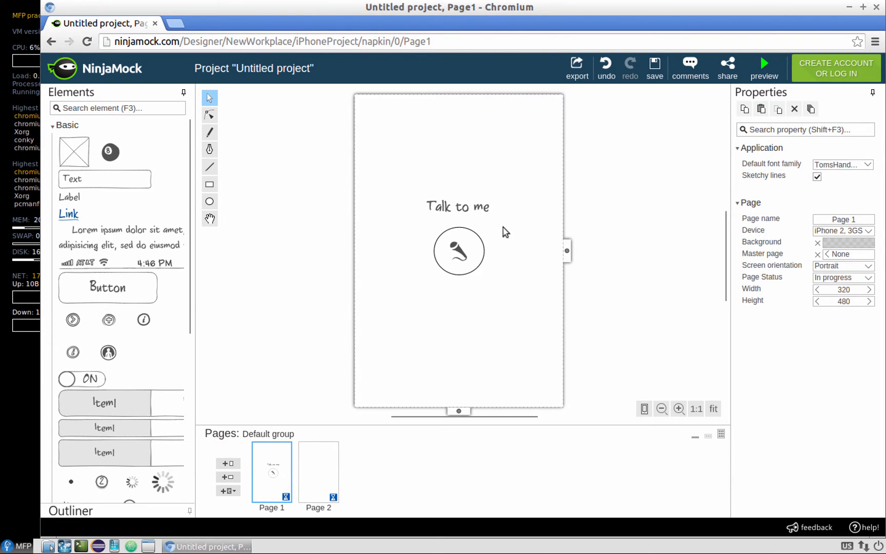
left_click_drag(503, 227, 412, 296)
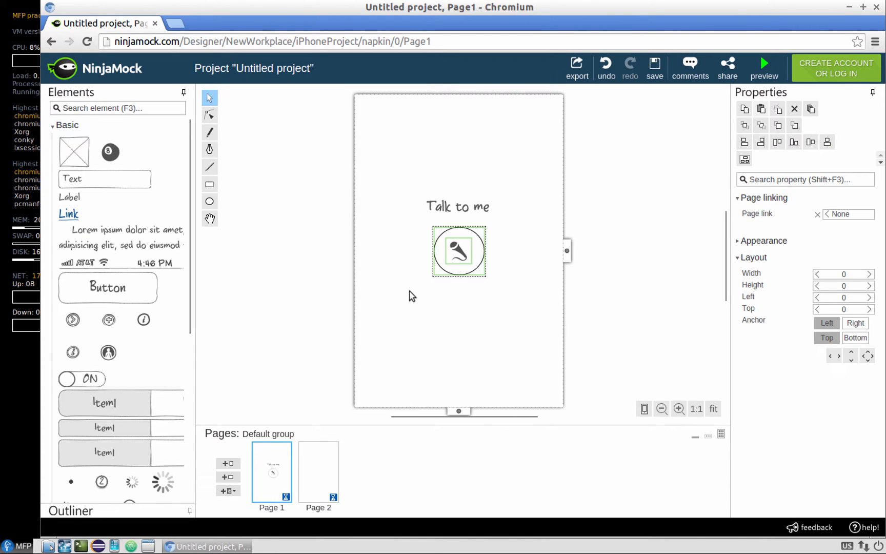
left_click(324, 463)
key("ctrl+v")
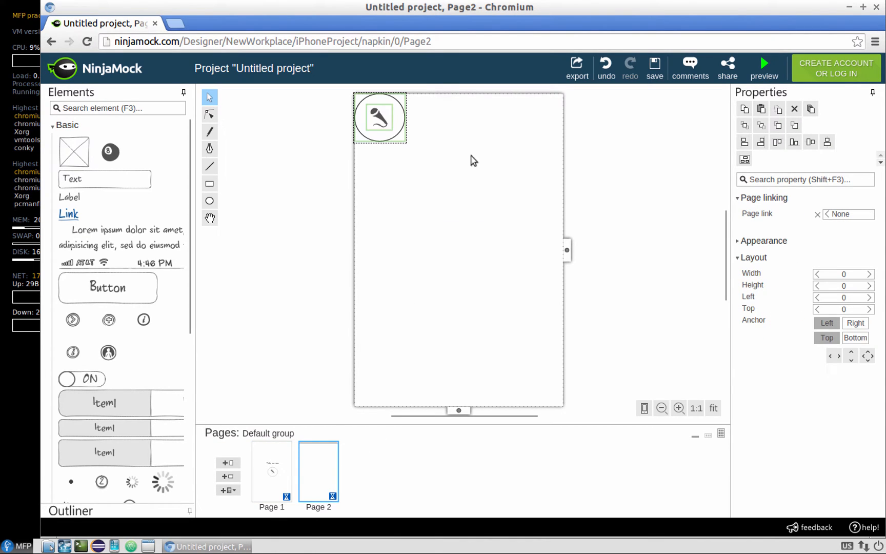
left_click_drag(391, 123, 467, 365)
left_click(593, 324)
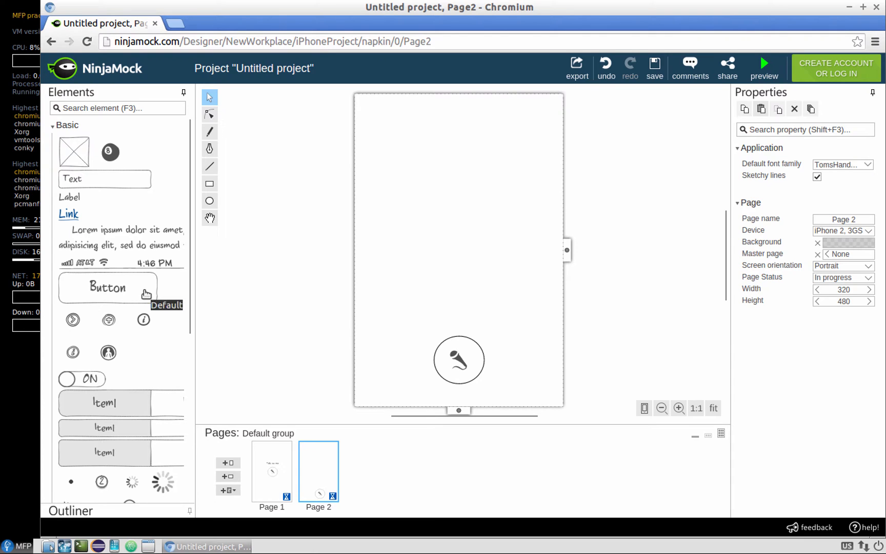
Add a rectangle about 235 wide and 49 high near the top of Page 2, at about left 42 and top 44
scroll(119, 326, "down", 6)
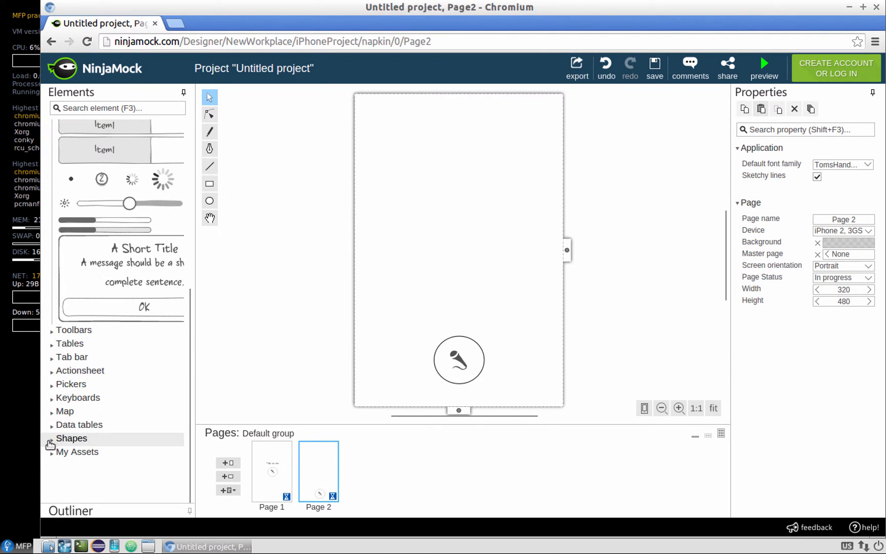
left_click(51, 439)
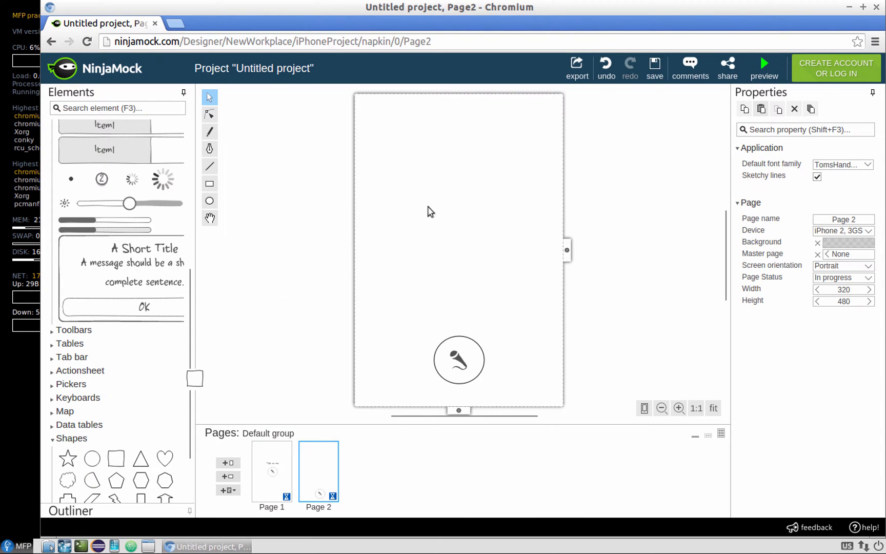
left_click_drag(116, 458, 530, 149)
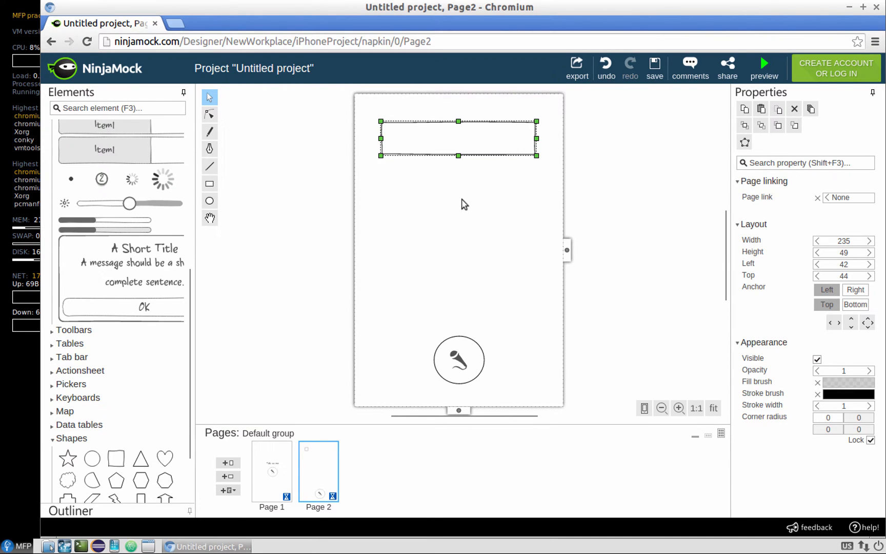
Add a second, shorter rectangle directly beneath the first one, matching its width of 235
left_click(116, 459)
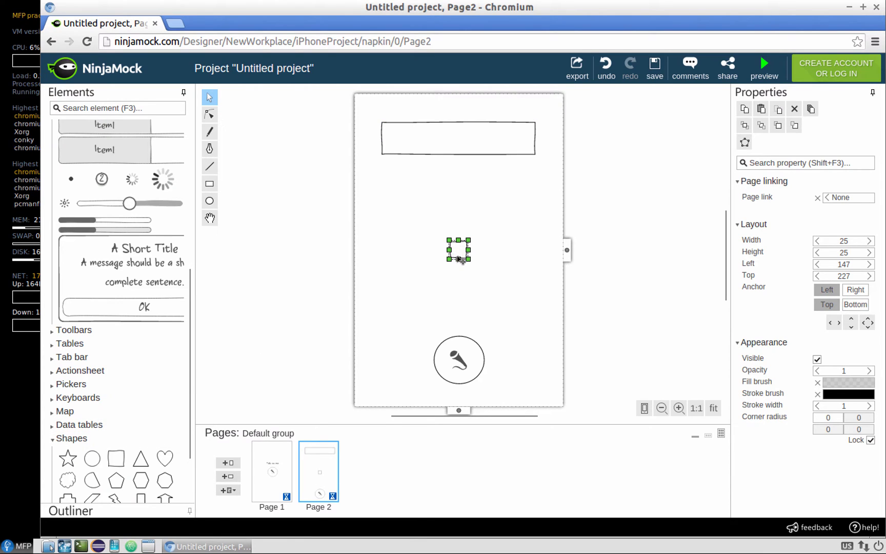
left_click_drag(458, 254, 529, 170)
left_click(510, 207)
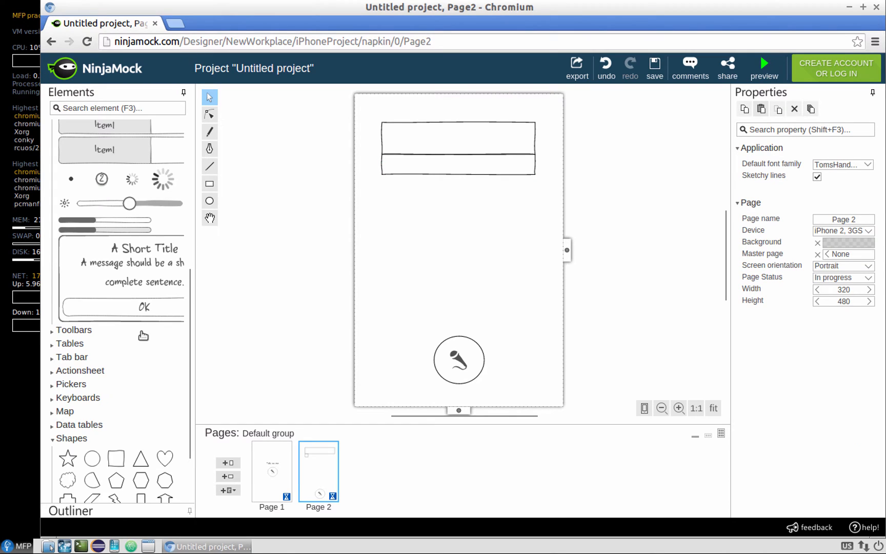
left_click(119, 462)
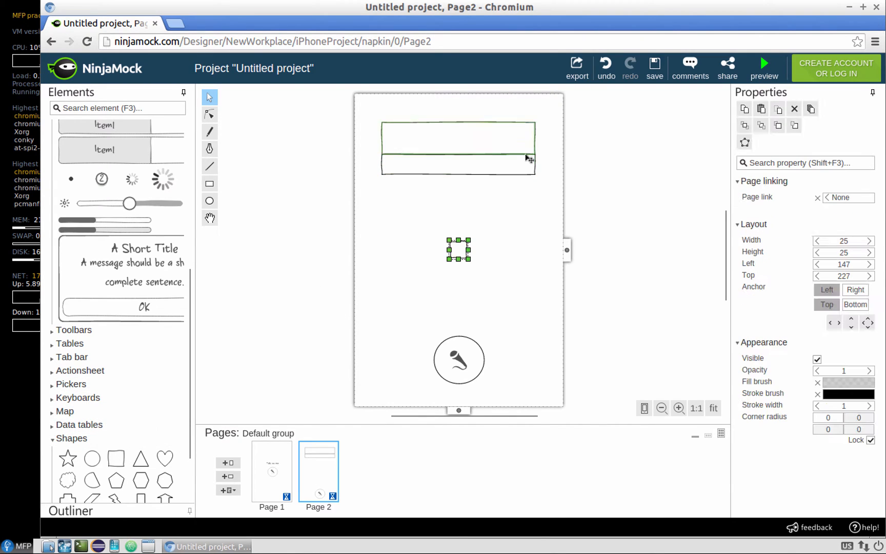
left_click_drag(460, 249, 396, 225)
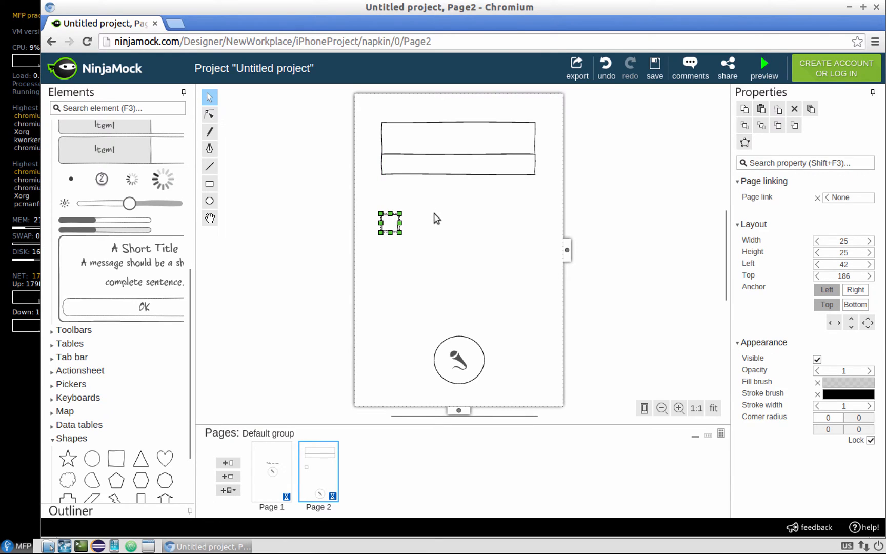
right_click(392, 223)
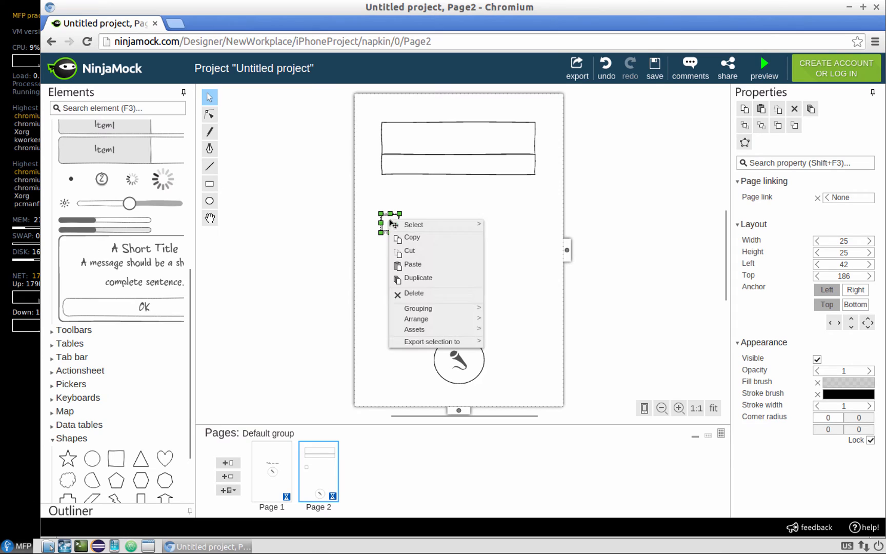
left_click(410, 292)
Duplicate the two stacked rectangles and place the copy a short distance below the original pair
left_click(466, 137)
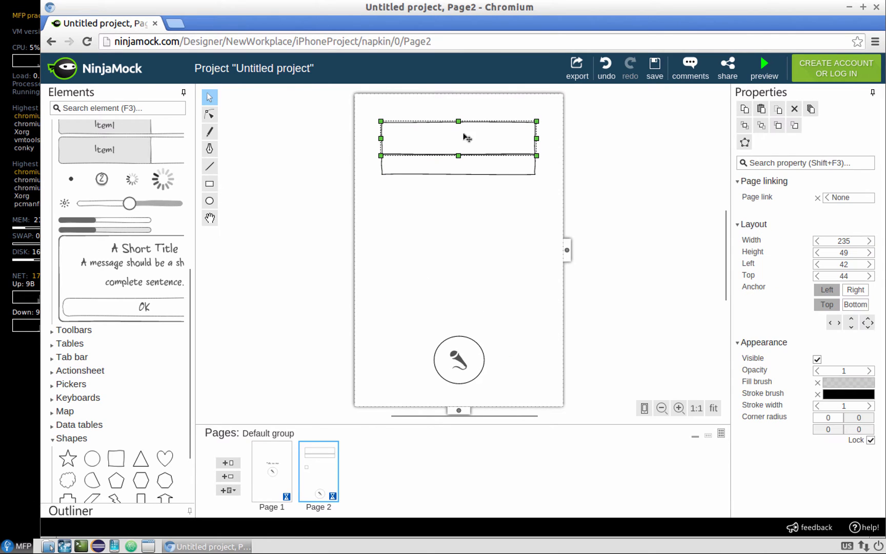
left_click(454, 173, "shift")
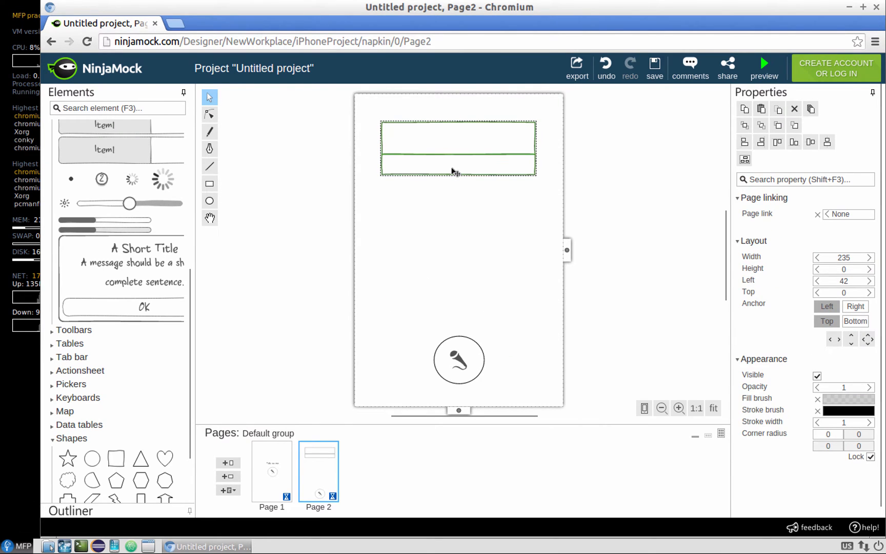
left_click_drag(453, 171, 458, 220)
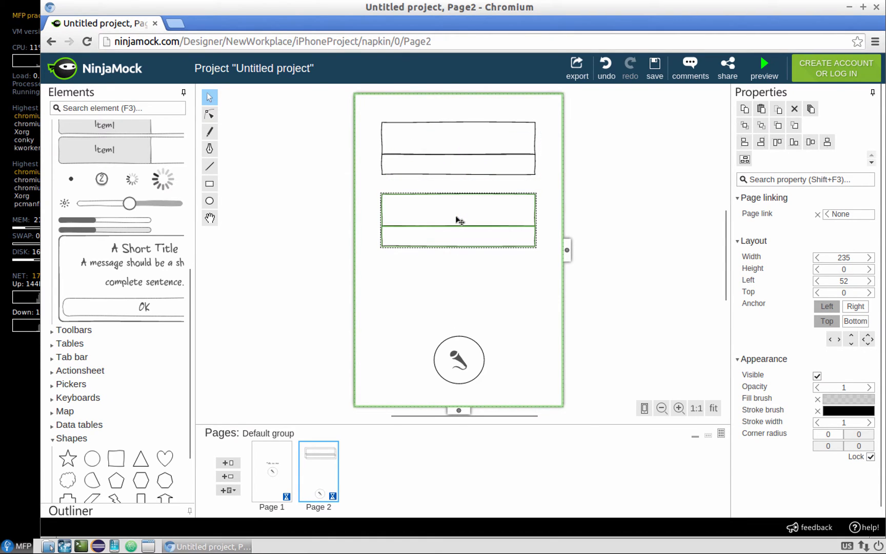
left_click(459, 275)
Add a label and position it in the short strip of the lower box, at about left 84 and top 209
scroll(196, 283, "up", 5)
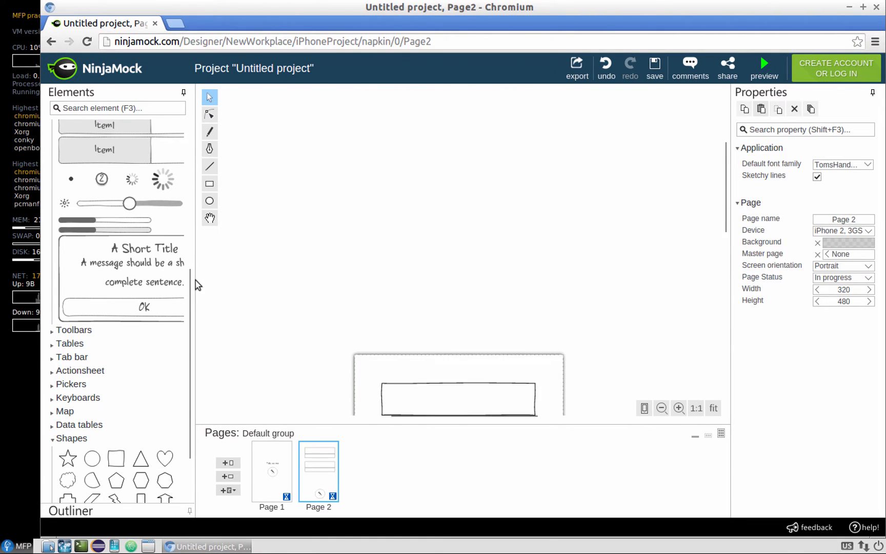
scroll(461, 248, "down", 3)
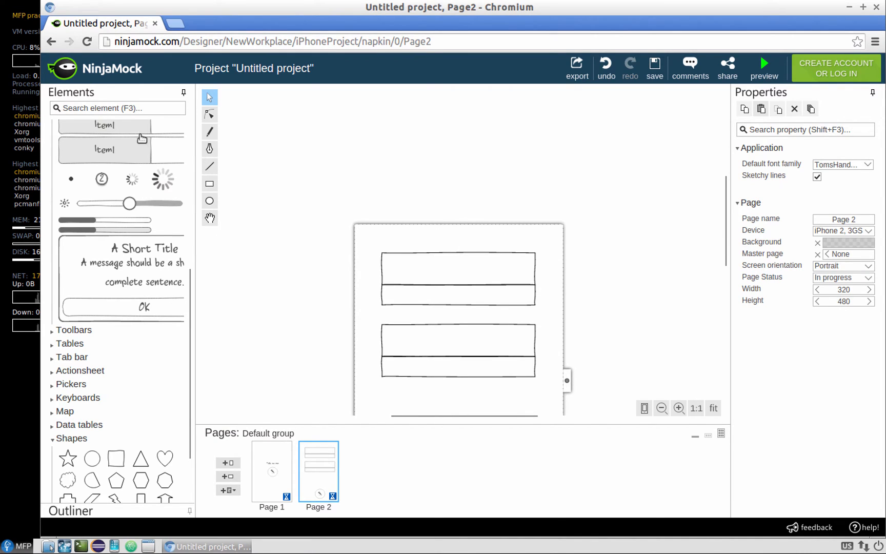
scroll(119, 254, "up", 2)
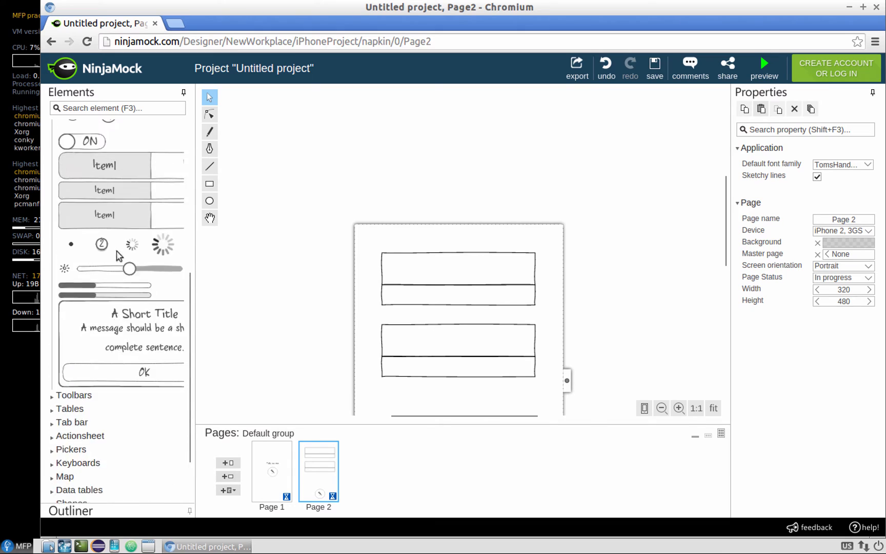
scroll(118, 254, "up", 7)
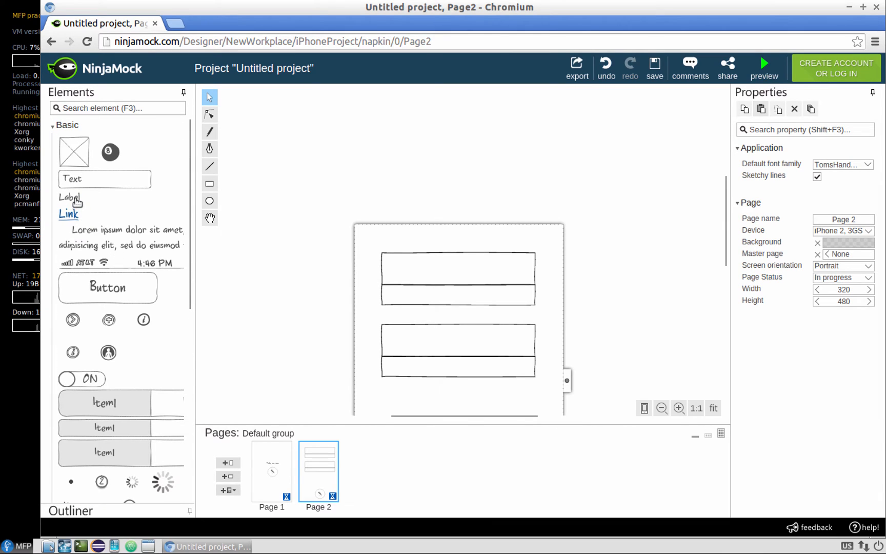
right_click(77, 202)
left_click(73, 198)
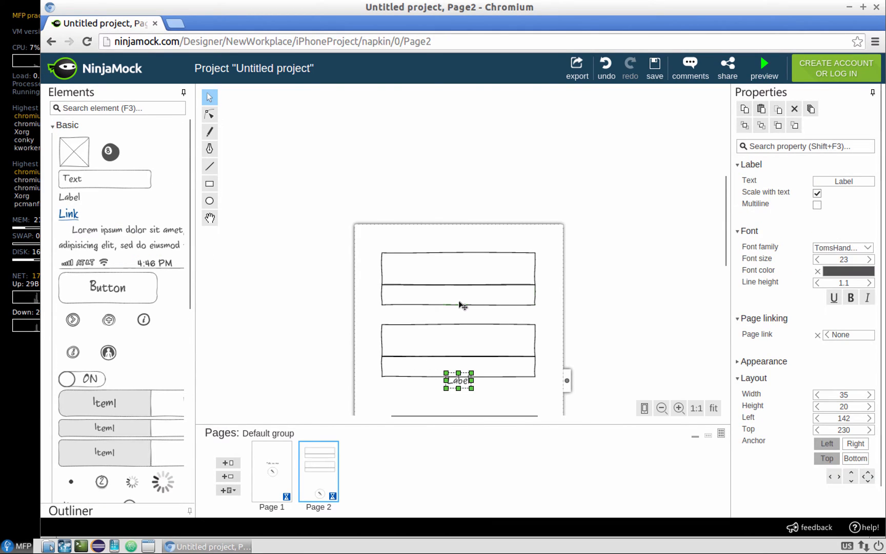
key("Up")
key("Up")
key("Up")
key("Up")
key("Up")
key("Up")
key("Up")
key("Up")
key("Up")
key("Up")
key("Up")
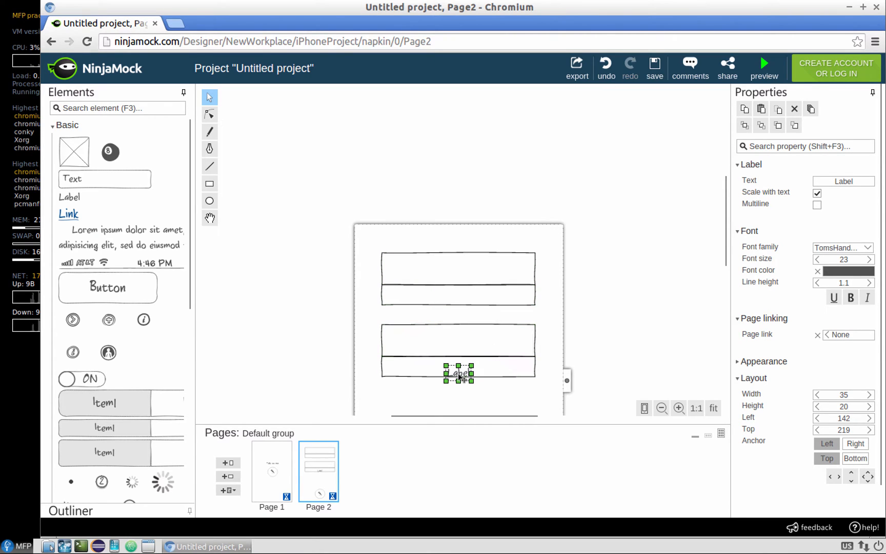
key("Up")
key("Up")
key("Up")
key("Up")
key("Up")
key("Up")
key("Up")
key("Up")
key("Up")
key("Up")
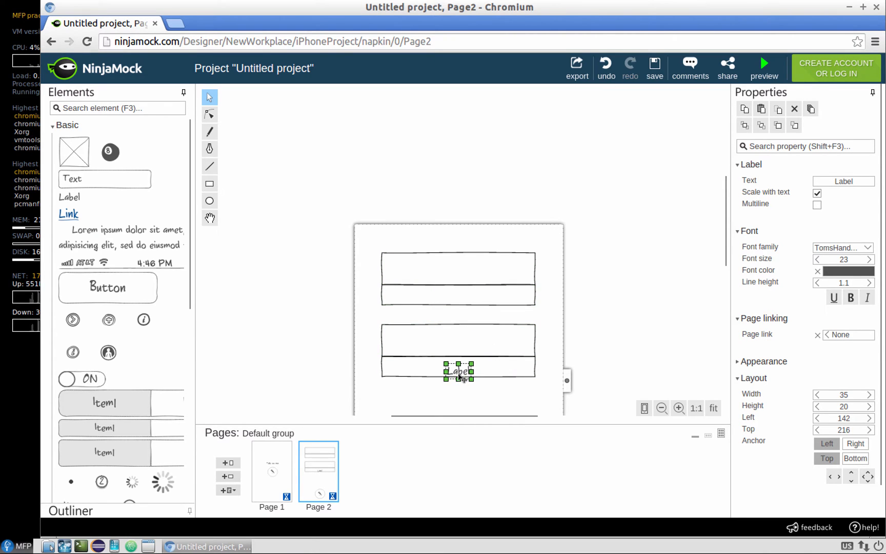
key("Left")
key("Left")
key("Left")
key("Left")
key("Left")
key("Left")
key("Left")
key("Left")
key("Left")
key("Left")
key("Left")
key("Left")
key("Left")
key("Left")
key("Left")
key("Left")
key("Left")
key("Left")
key("Left")
key("Left")
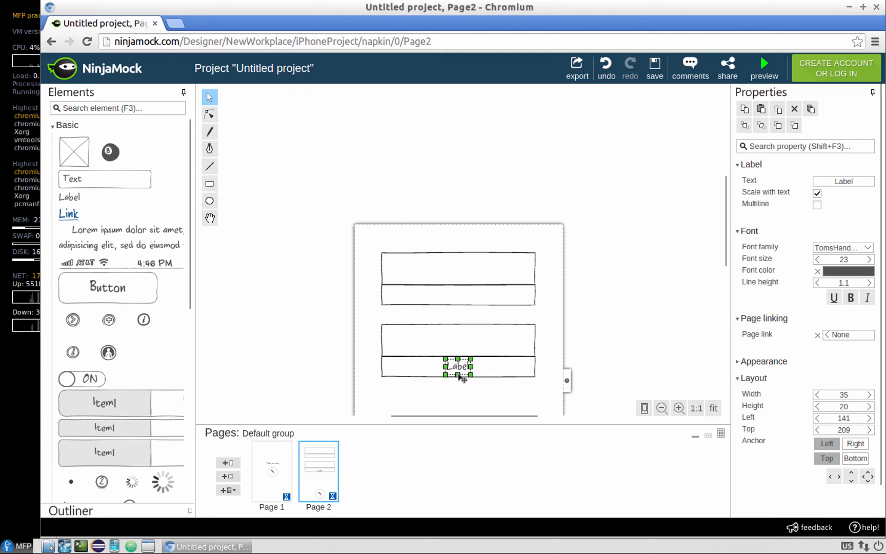
key("Left")
key("Left")
key("Left")
key("Left")
key("Left")
key("Left")
key("Left")
key("Left")
key("Left")
key("Left")
key("Left")
key("Left")
key("Left")
key("Left")
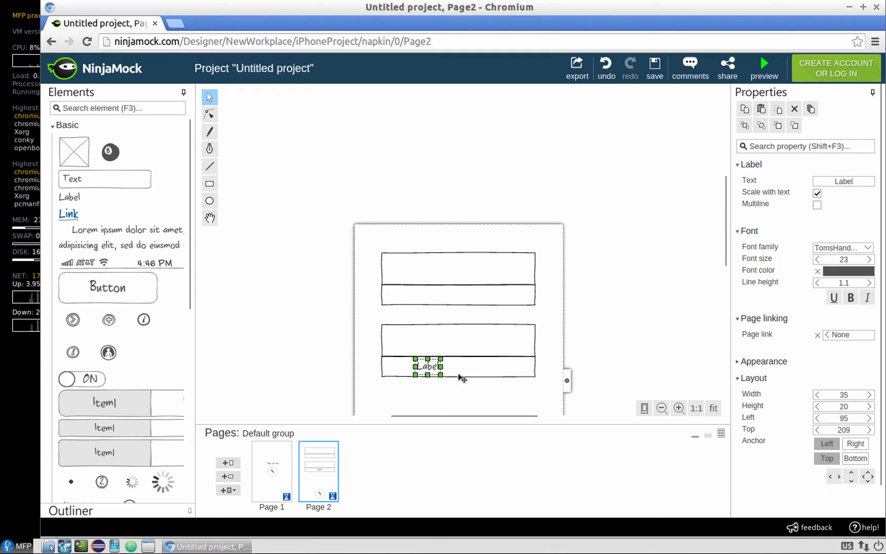
Set the text of the label in the lower box to "French"
double_click(425, 371)
type("Fr")
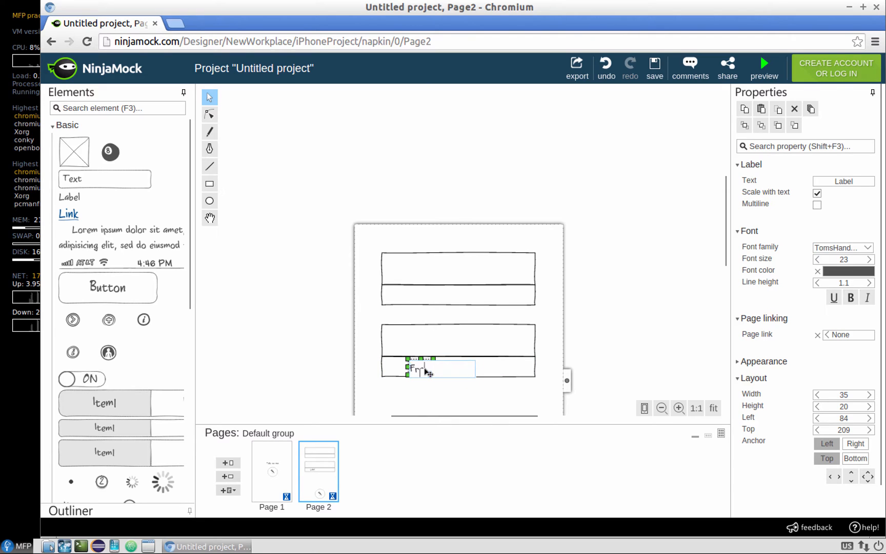
type("ench")
key("Return")
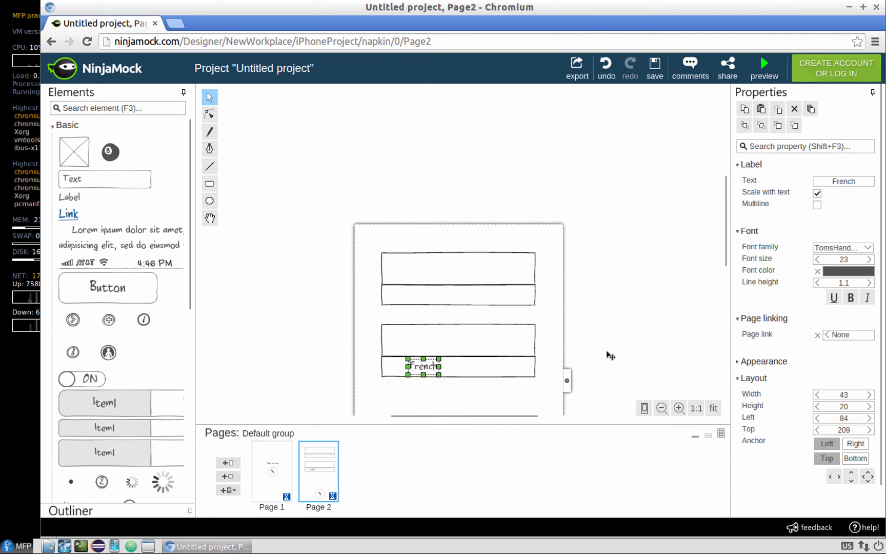
Duplicate the "French" label and place the copy in the upper box's short strip, at about left 79 and top 98
key("ctrl+v")
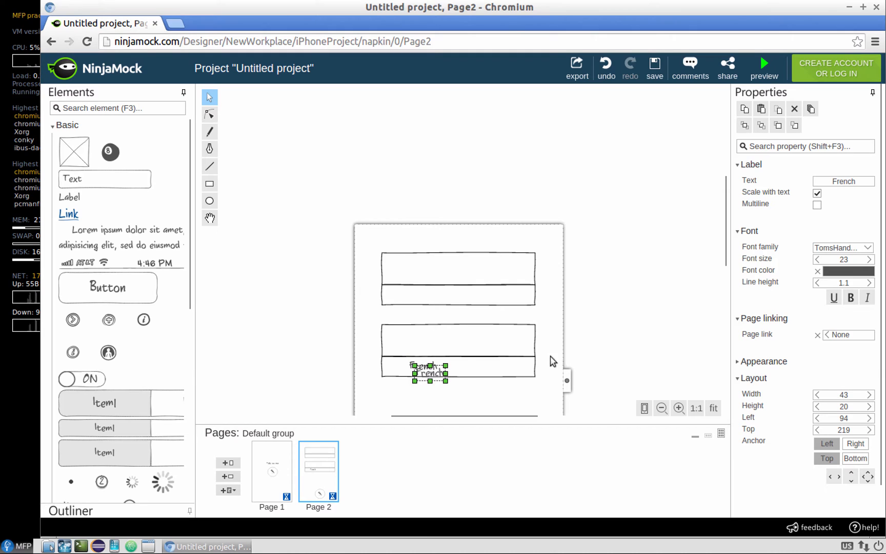
right_click(436, 372)
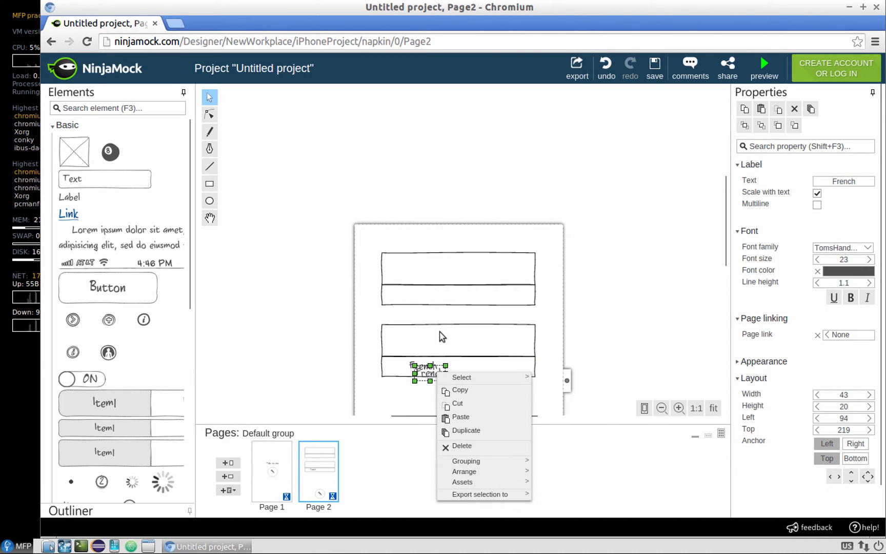
left_click(431, 376)
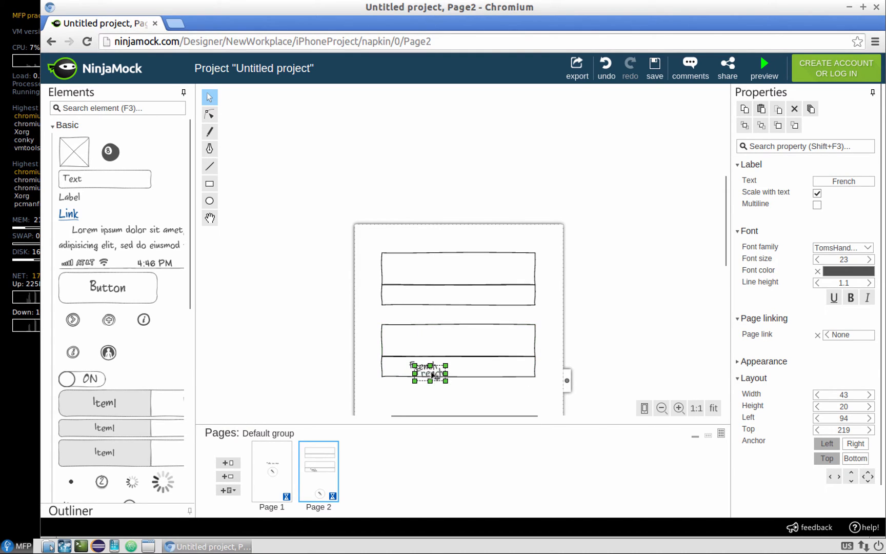
left_click_drag(435, 330, 420, 299)
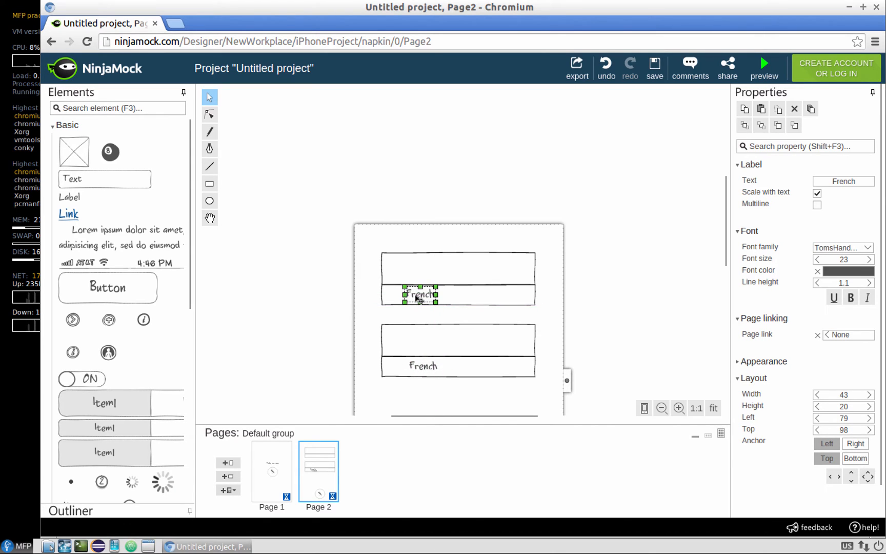
Change the text of the copied label in the upper box to "English"
double_click(420, 298)
type("English")
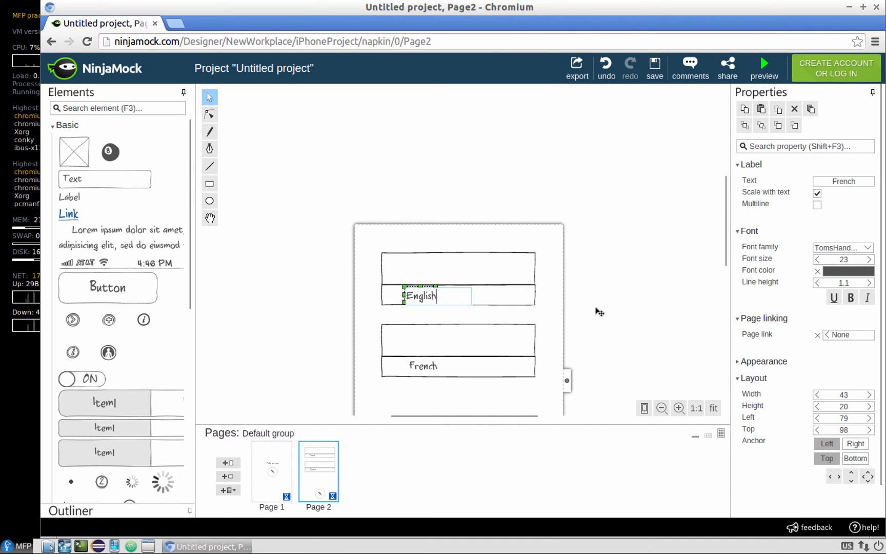
key("Return")
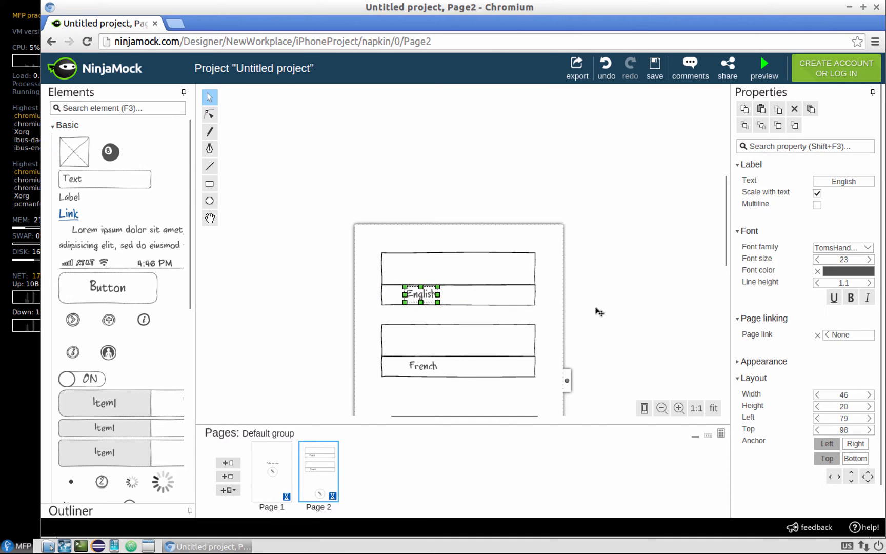
left_click(649, 308)
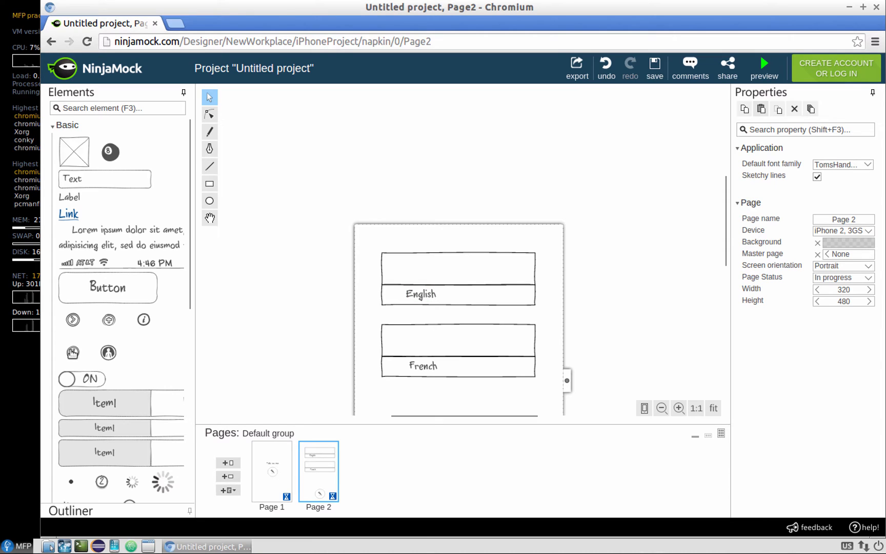
Add an Info dark button and position it just before the "French" label, at about left 40 and top 196
left_click_drag(73, 352, 359, 358)
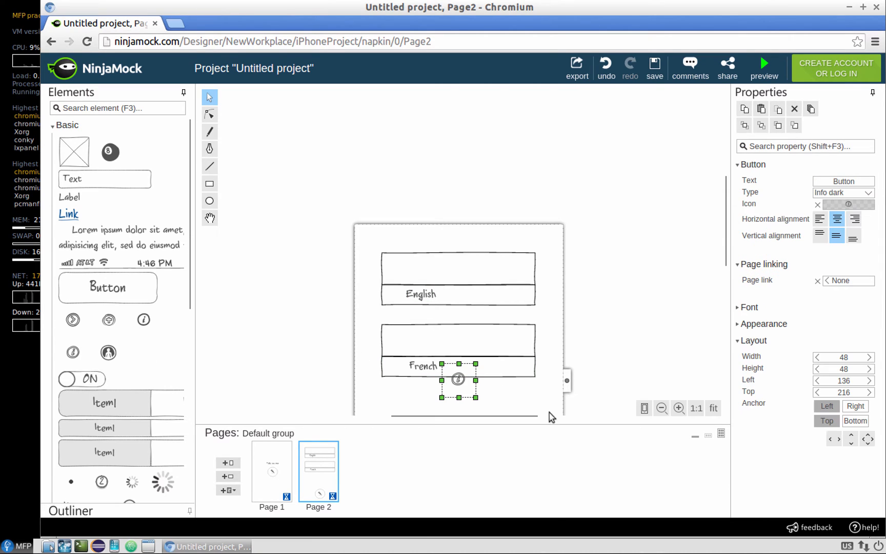
key("Up")
key("Up")
key("Up")
key("Up")
key("Up")
key("Up")
key("Up")
key("Up")
key("Up")
key("Up")
key("Up")
key("Up")
key("Up")
key("Up")
key("Up")
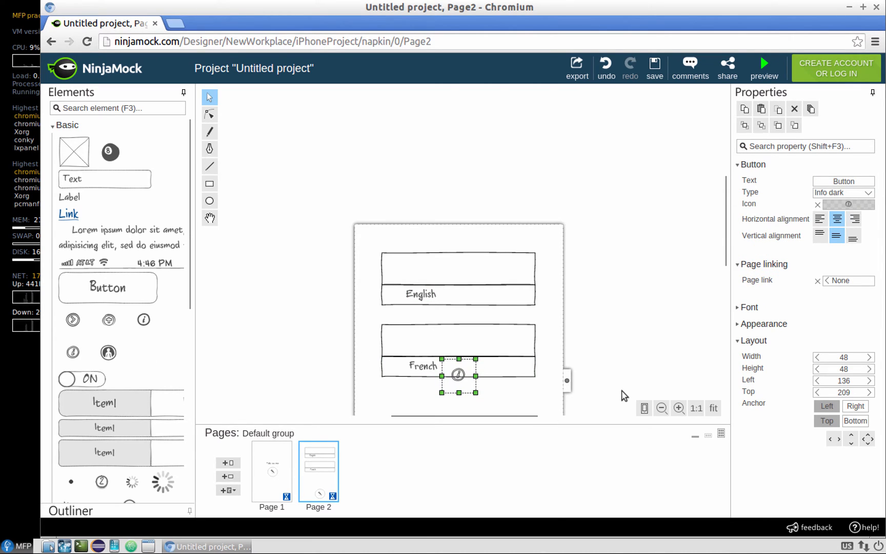
key("Up")
key("Up")
key("Up")
key("Up")
key("Up")
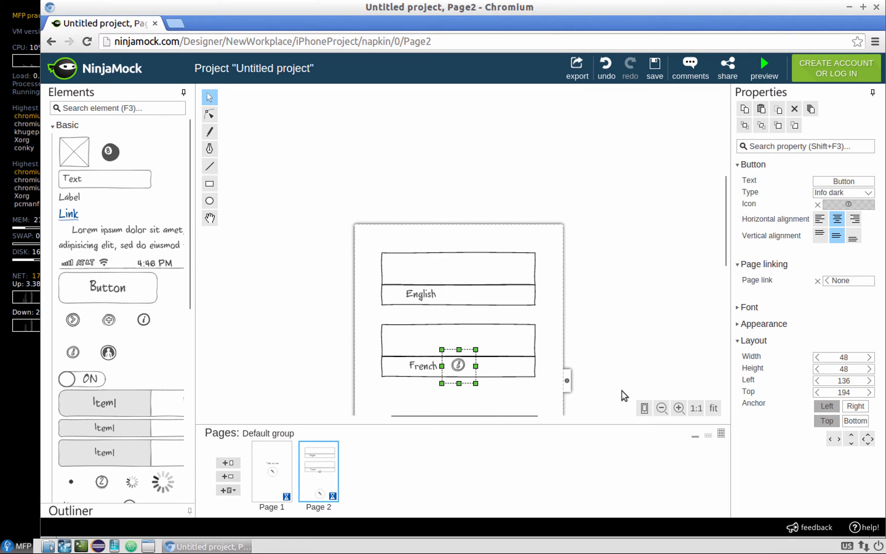
key("Left")
key("Left")
key("Left")
key("Left")
key("Left")
key("Left")
key("Left")
key("Left")
key("Left")
key("Left")
key("Left")
key("Left")
key("Left")
key("Left")
key("Left")
key("Left")
key("Left")
key("Left")
key("Left")
key("Left")
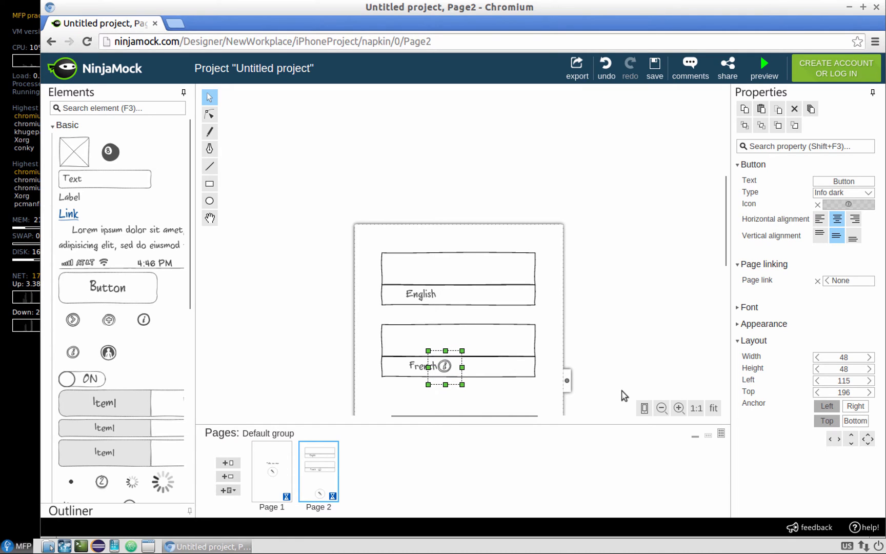
key("Left")
key("Left")
key("Left")
key("Left")
key("Left")
key("Left")
key("Left")
key("Left")
key("Left")
key("Left")
key("Left")
key("Left")
key("Left")
key("Left")
key("Left")
key("Left")
key("Left")
key("Left")
key("Left")
key("Left")
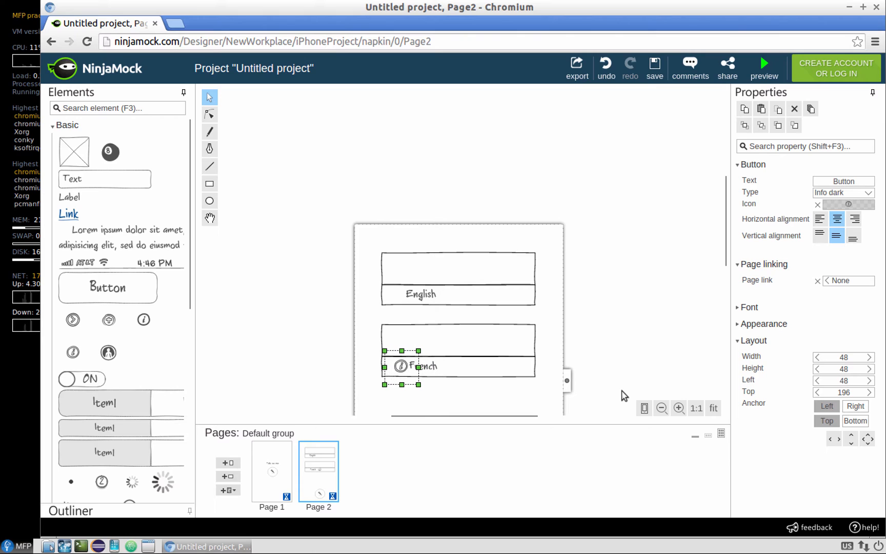
key("Left")
key("Left")
key("Left")
key("Left")
key("Left")
key("Left")
key("Left")
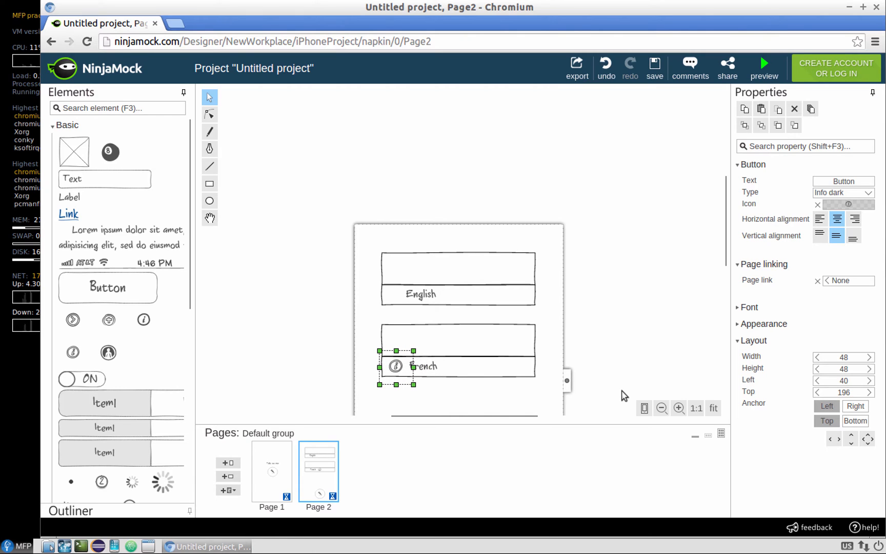
Look through the built-in icon set for a speaker icon for the button before the "French" label
left_click(850, 205)
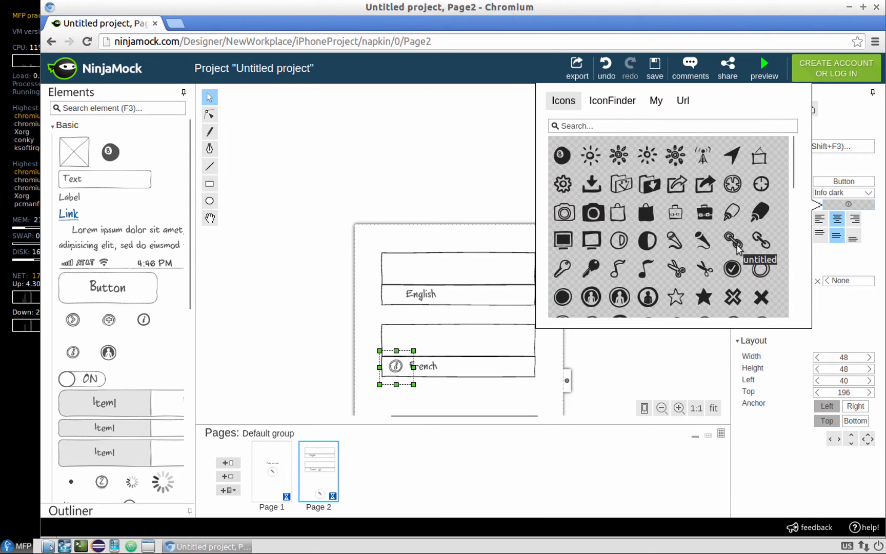
scroll(737, 248, "down", 3)
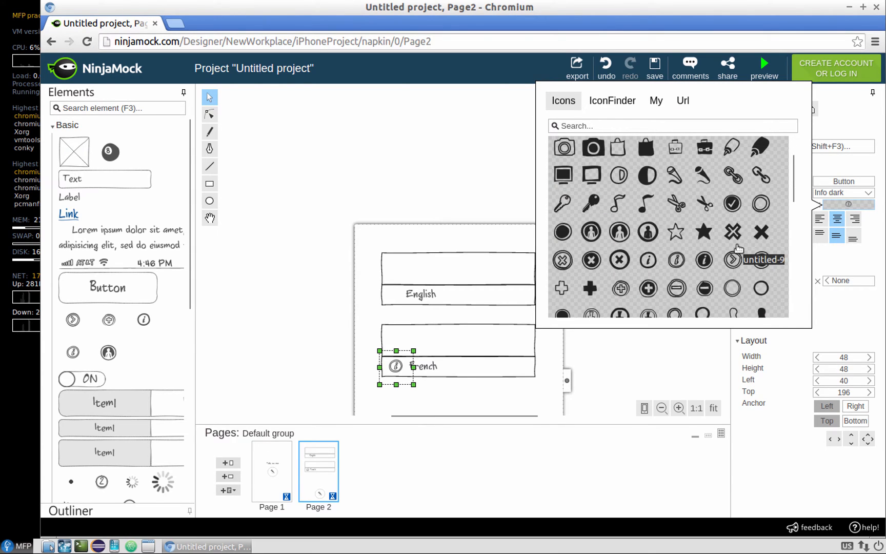
scroll(737, 248, "down", 1)
scroll(736, 248, "down", 3)
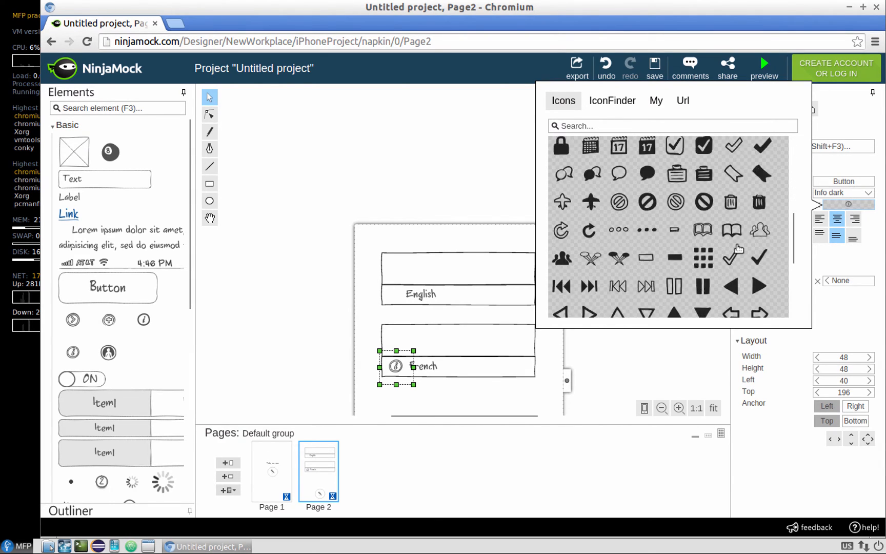
scroll(737, 248, "down", 2)
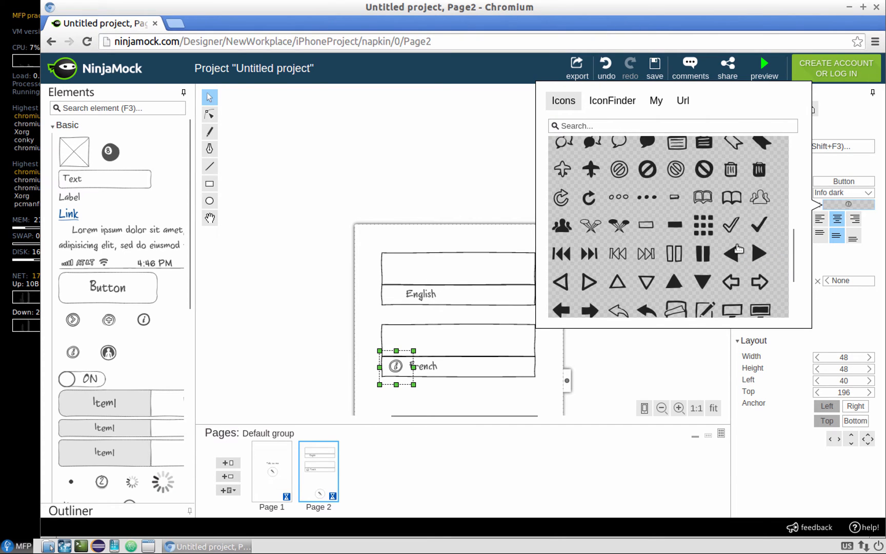
scroll(737, 248, "down", 3)
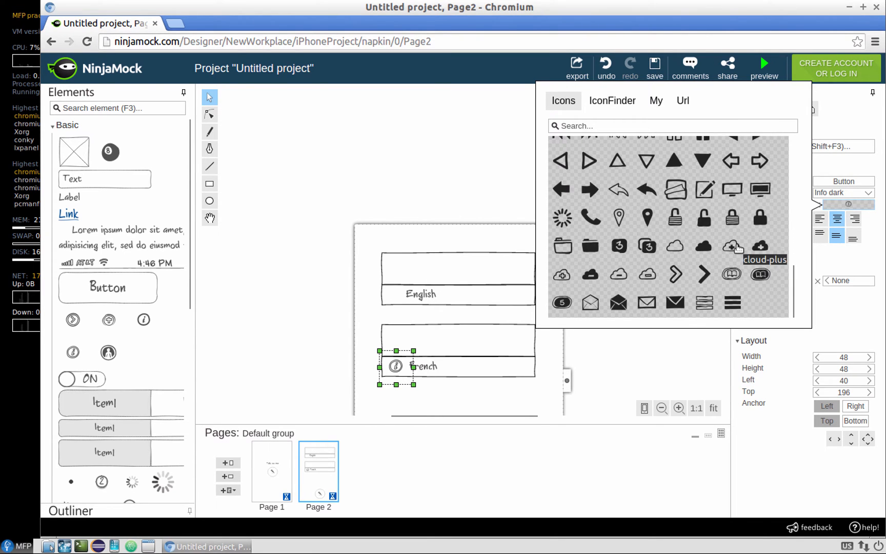
scroll(737, 249, "up", 4)
scroll(737, 248, "up", 1)
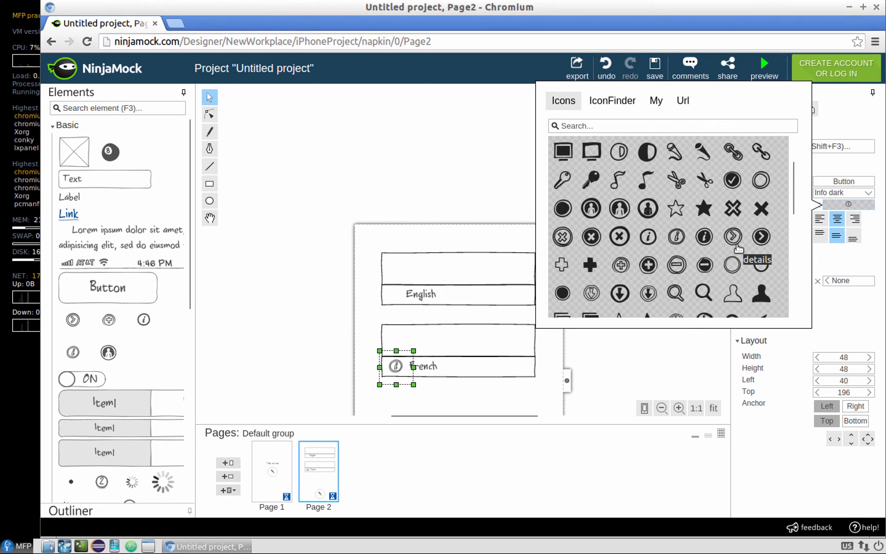
scroll(737, 249, "up", 3)
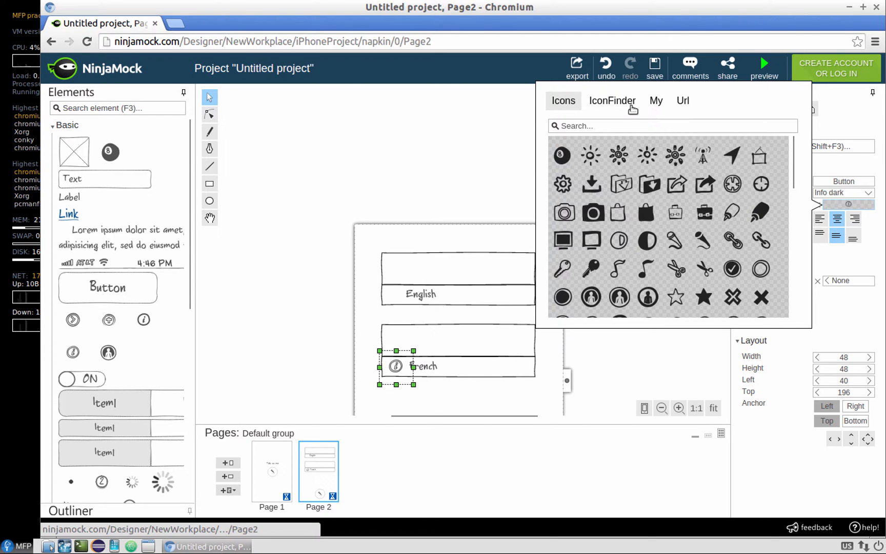
Search IconFinder for "speaker", limit icon size to 24px–32px, and apply a small black speaker with sound waves to the button
left_click(613, 105)
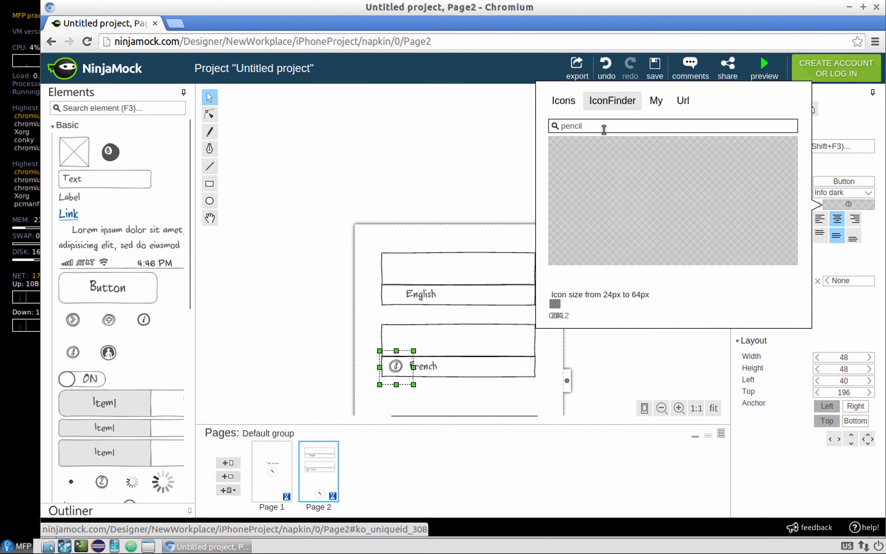
key("BackSpace")
key("BackSpace")
key("BackSpace")
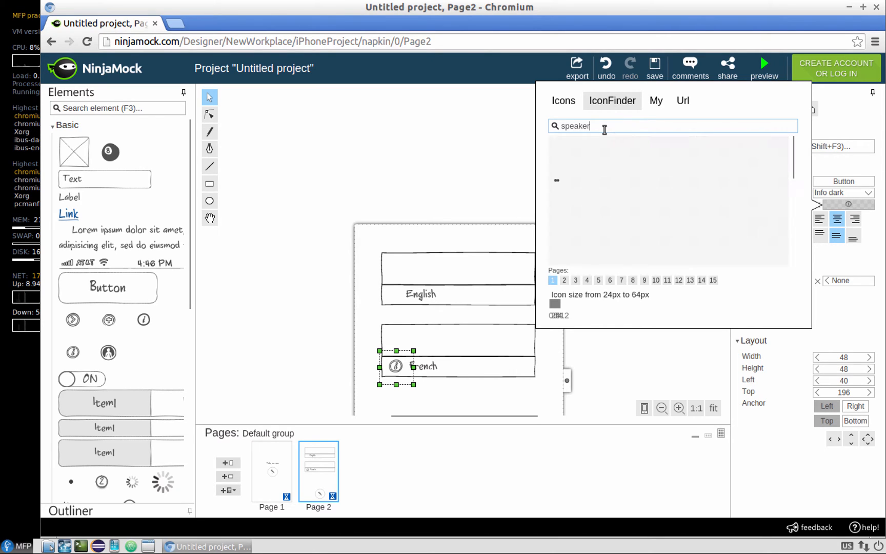
left_click(559, 308)
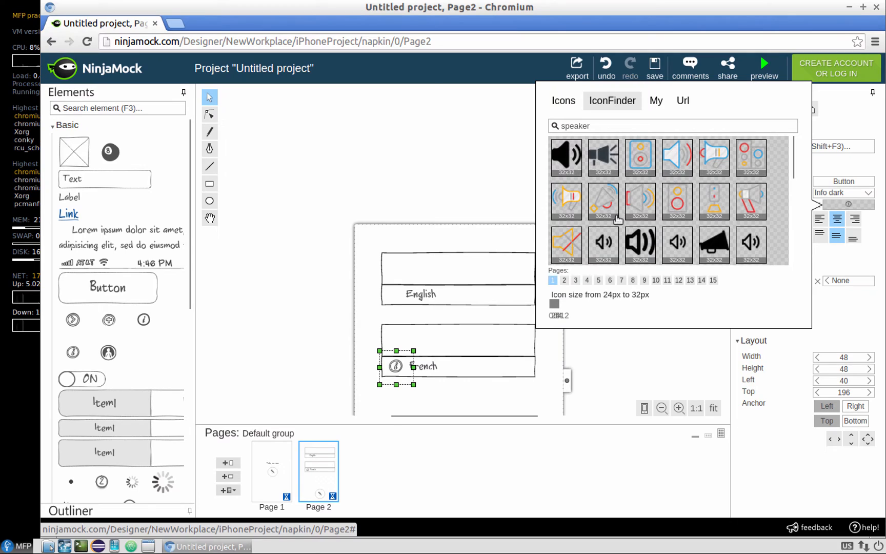
left_click(605, 248)
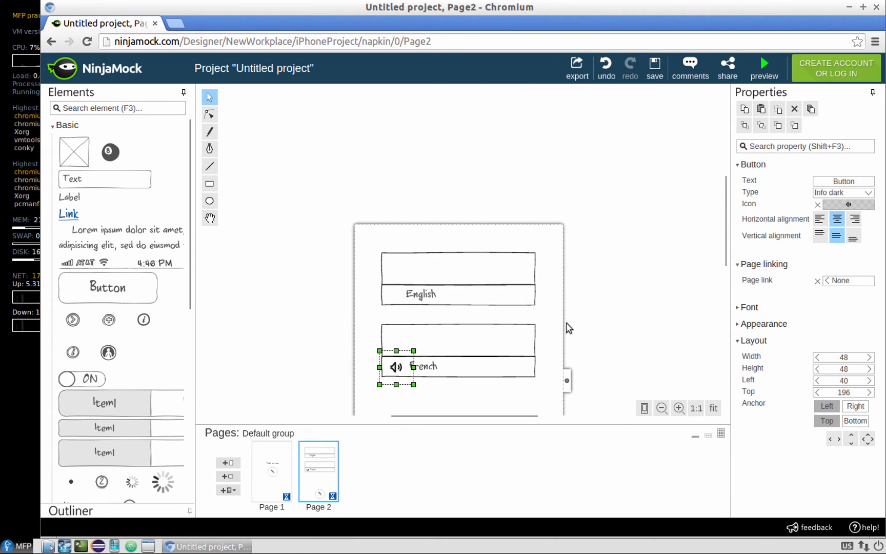
Nudge the speaker button up to top 194 so it lines up with the "French" label, and deselect it
key("Up")
key("Up")
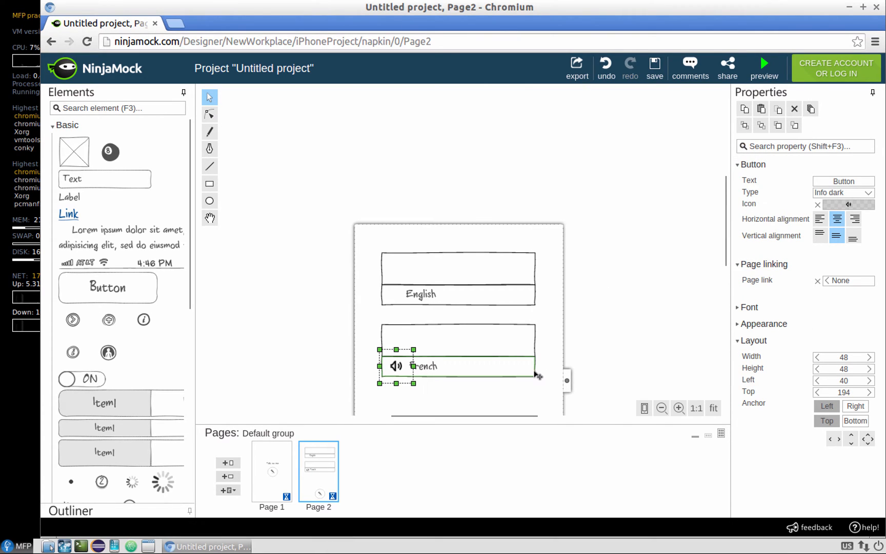
left_click(647, 370)
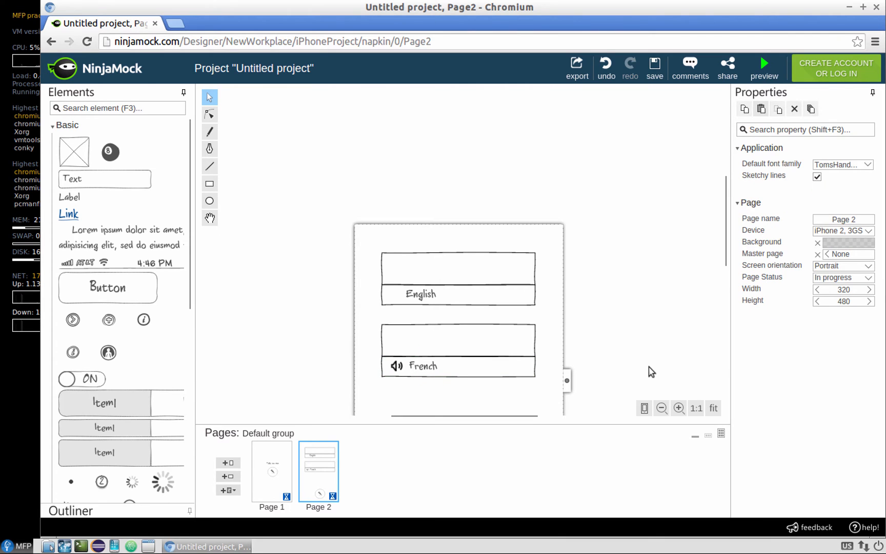
Add a new label and position it in the lower box's large area above "French", at about left 55 and top 169
left_click_drag(70, 197, 328, 316)
key("Up")
key("Up")
key("Up")
key("Up")
key("Up")
key("Up")
key("Up")
key("Up")
key("Up")
key("Up")
key("Up")
key("Up")
key("Up")
key("Up")
key("Up")
key("Up")
key("Up")
key("Up")
key("Up")
key("Up")
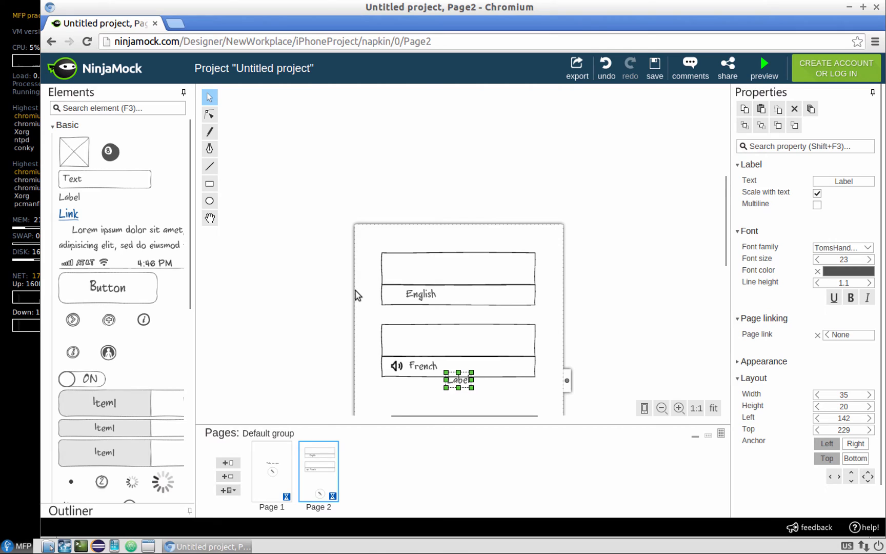
key("Up")
key("Up")
key("Up")
key("Up")
key("Up")
key("Up")
key("Up")
key("Up")
key("Up")
key("Up")
key("Up")
key("Up")
key("Up")
key("Up")
key("Up")
key("Up")
key("Up")
key("Up")
key("Up")
key("Up")
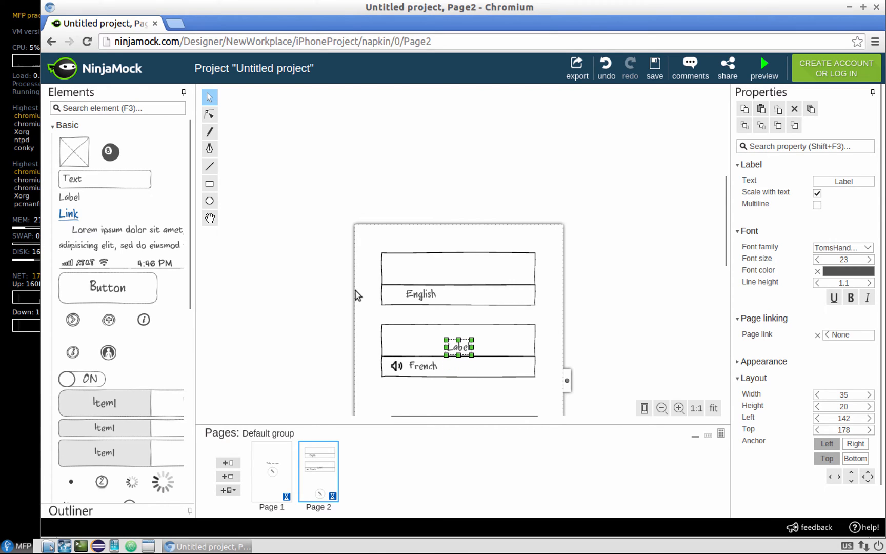
key("Left")
key("Left")
key("Left")
key("Left")
key("Left")
key("Left")
key("Left")
key("Left")
key("Left")
key("Left")
key("Left")
key("Left")
key("Left")
key("Left")
key("Left")
key("Left")
key("Left")
key("Left")
key("Left")
key("Left")
key("Left")
key("Left")
key("Left")
key("Left")
key("Left")
key("Left")
key("Left")
key("Left")
key("Left")
key("Left")
key("Left")
key("Left")
key("Left")
key("Left")
key("Left")
key("Left")
key("Left")
key("Left")
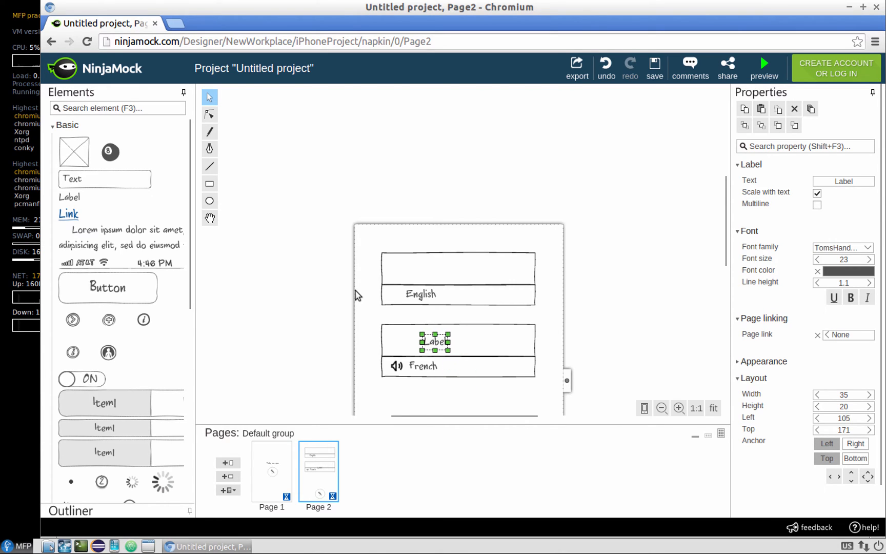
key("Left")
key("Left")
key("Left")
key("Up")
key("Up")
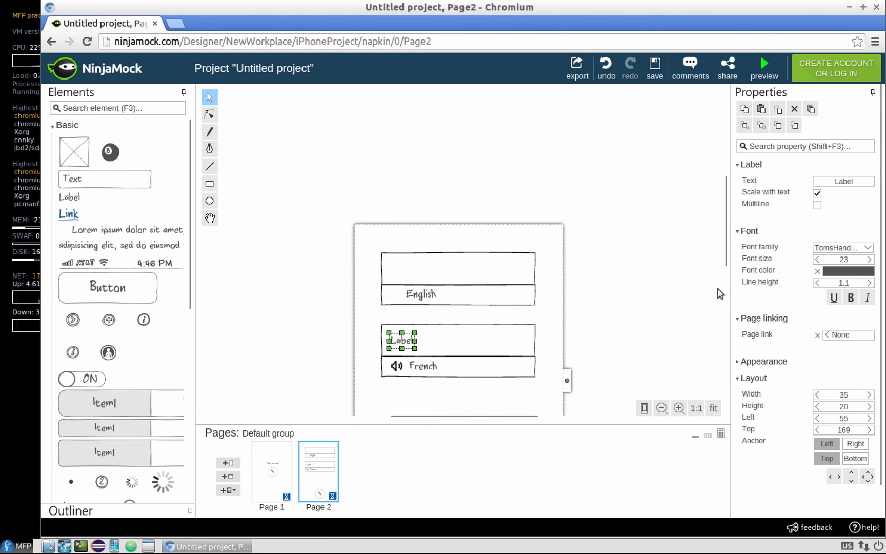
Set the text of the new label in the lower box to "adieu"
left_click(857, 182)
key("BackSpace")
key("BackSpace")
key("BackSpace")
key("BackSpace")
key("BackSpace")
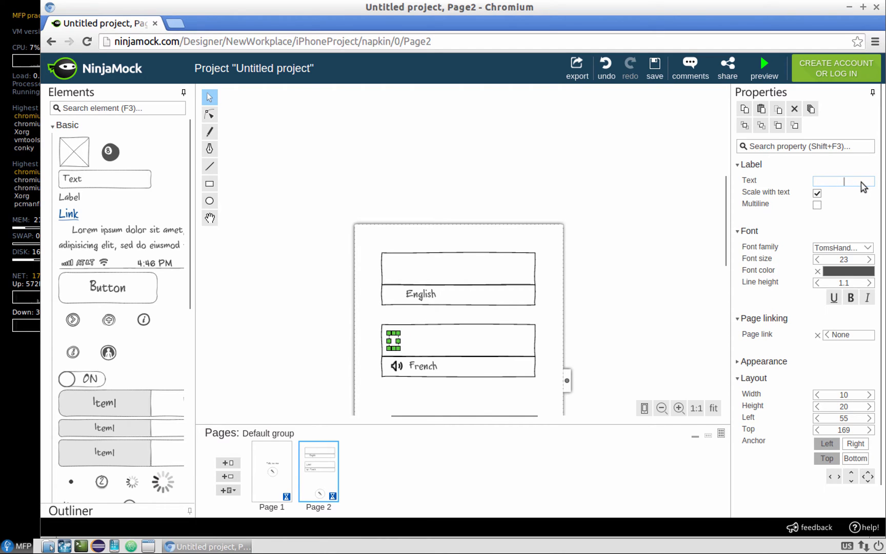
type("adieu")
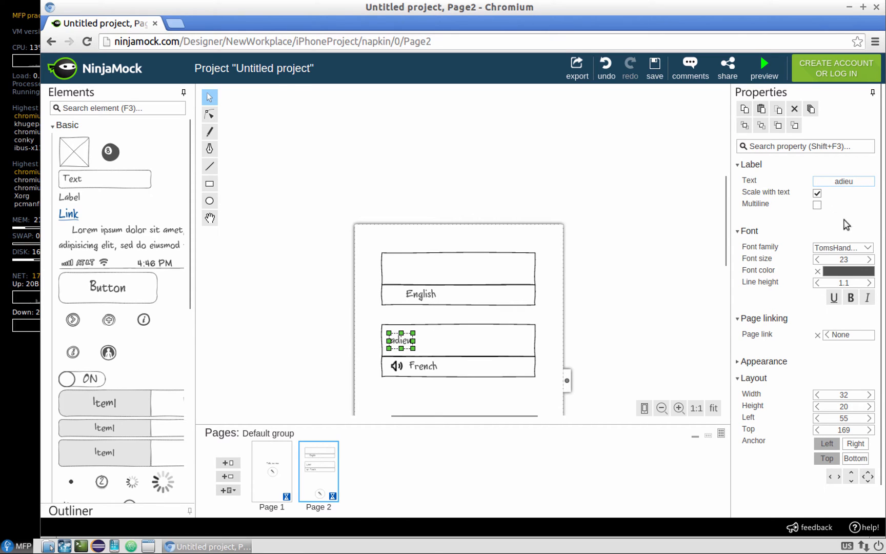
left_click(649, 268)
Duplicate the "adieu" label and move the copy up into the upper box's large area above "English"
left_click(400, 343)
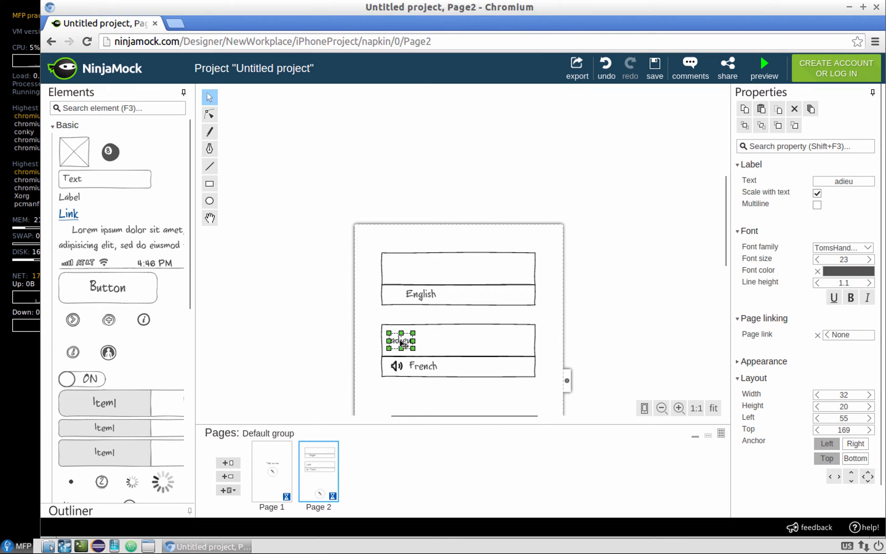
key("ctrl+c")
key("ctrl+v")
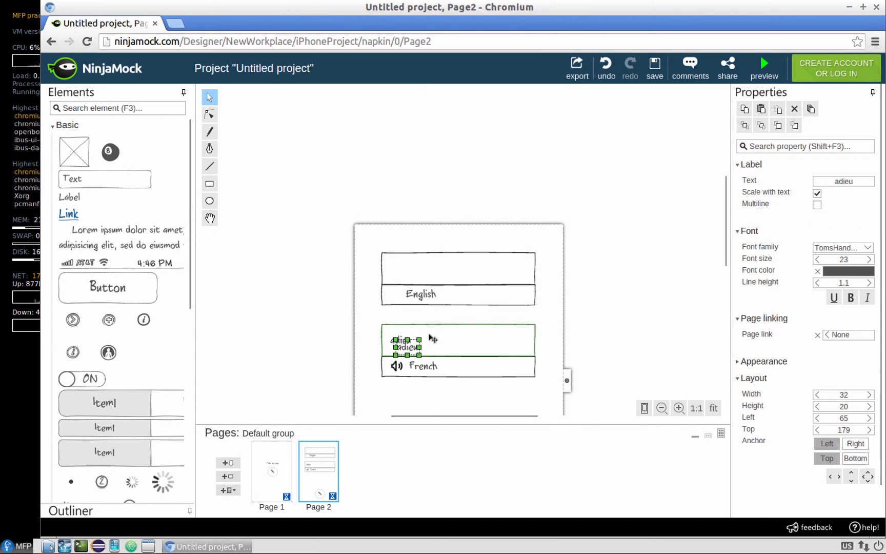
key("Up")
key("Up")
key("Up")
key("Up")
key("Up")
key("Up")
key("Up")
key("Up")
key("Up")
key("Up")
key("Up")
key("Up")
key("Up")
key("Up")
key("Up")
key("Up")
key("Up")
key("Up")
key("Up")
key("Up")
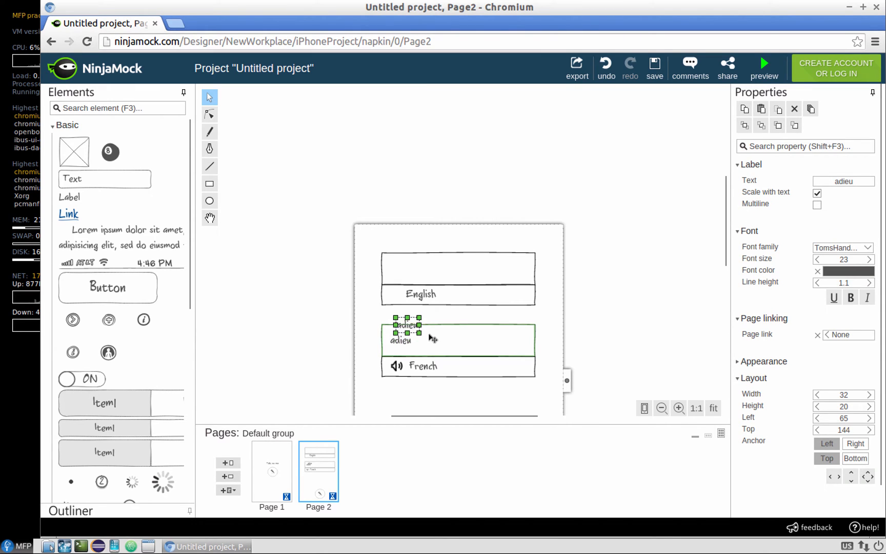
key("Up")
key("Up")
key("Up")
key("Up")
key("Up")
key("Up")
key("Up")
key("Up")
key("Up")
key("Up")
key("Up")
key("Up")
key("Up")
key("Up")
key("Up")
key("Up")
key("Up")
key("Up")
key("Up")
key("Up")
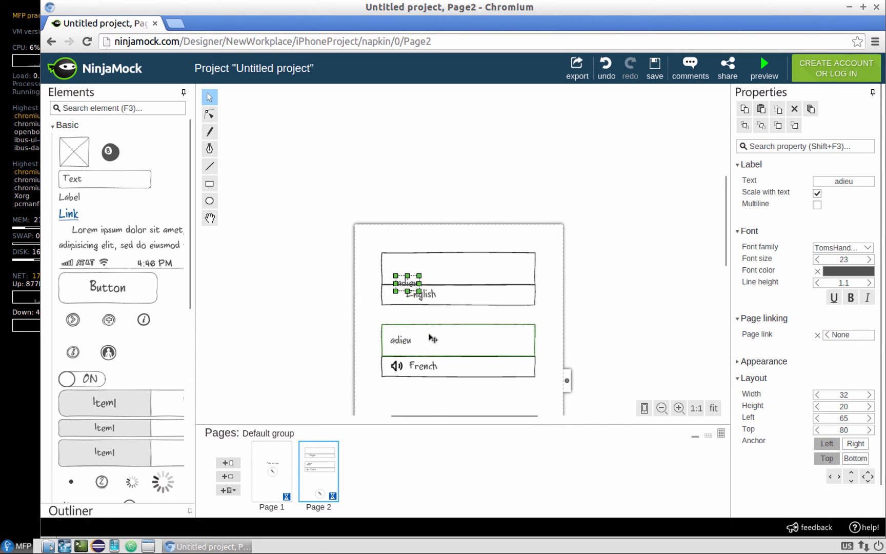
key("Up")
key("Up")
key("Up")
key("Up")
key("Up")
key("Up")
key("Up")
key("Up")
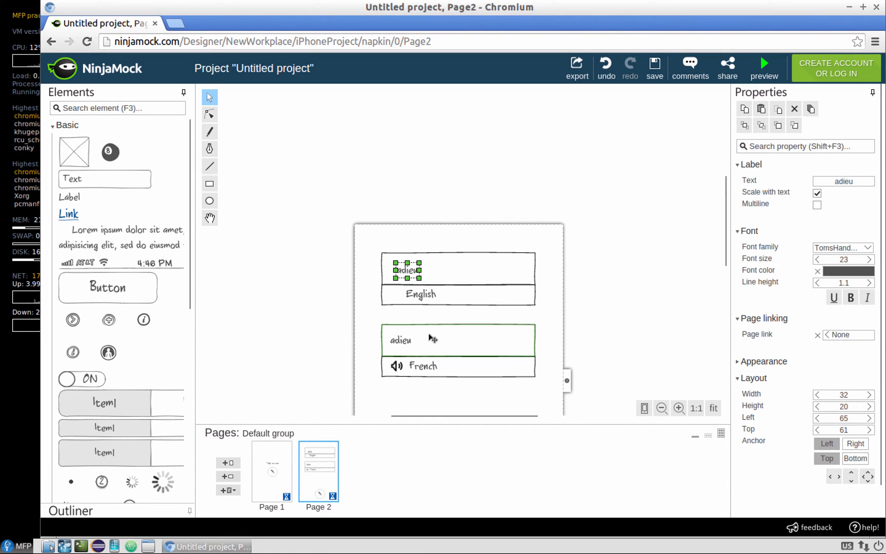
Shift the copied "adieu" label in the upper box to left 55 and top 58, in line with the original
key("Left")
key("Left")
key("Left")
key("Left")
key("Left")
key("Left")
key("Left")
key("Left")
key("Left")
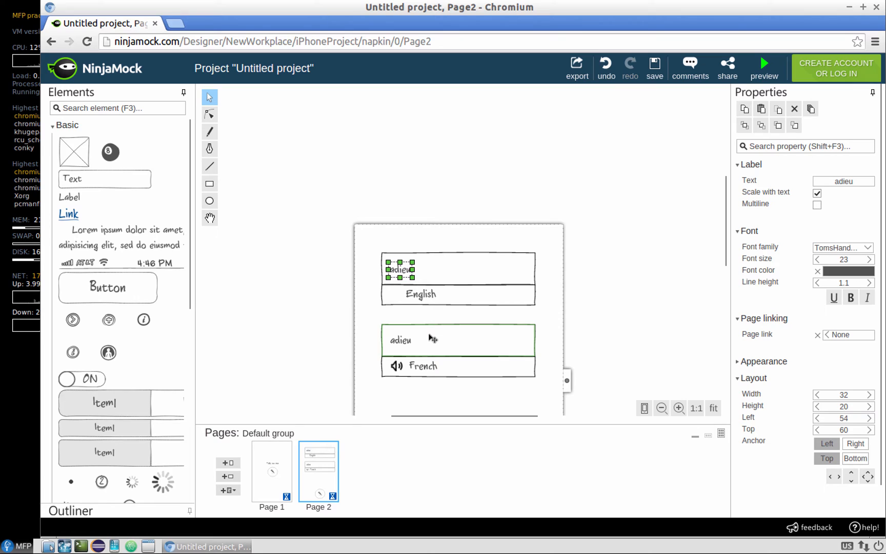
key("Right")
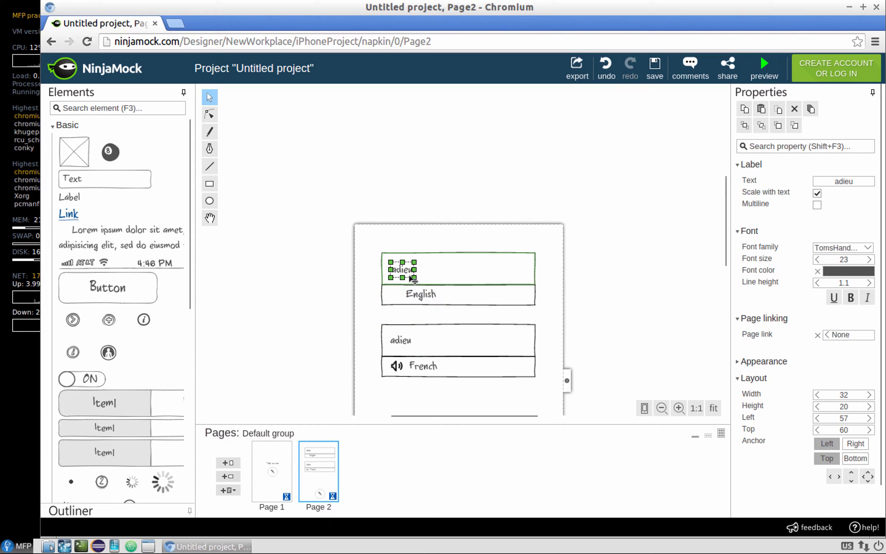
left_click_drag(408, 275, 406, 273)
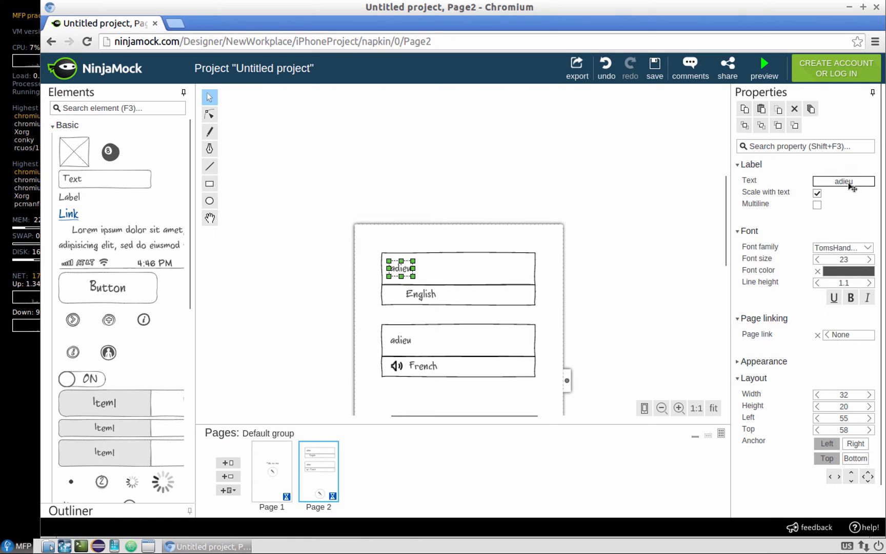
Change the text of the copied label above "English" to "goodbye" and deselect it
left_click(866, 183)
key("BackSpace")
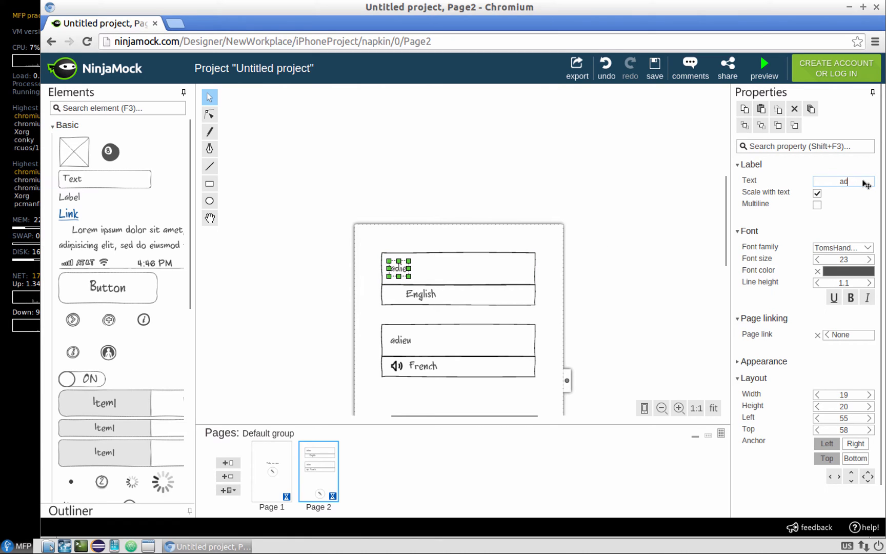
key("BackSpace")
key("BackSpace")
type("goodbay")
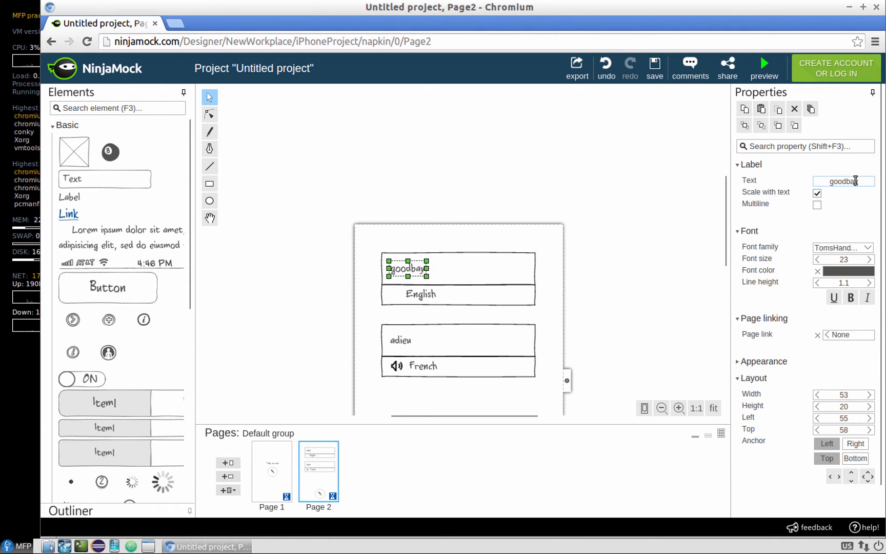
key("BackSpace")
key("BackSpace")
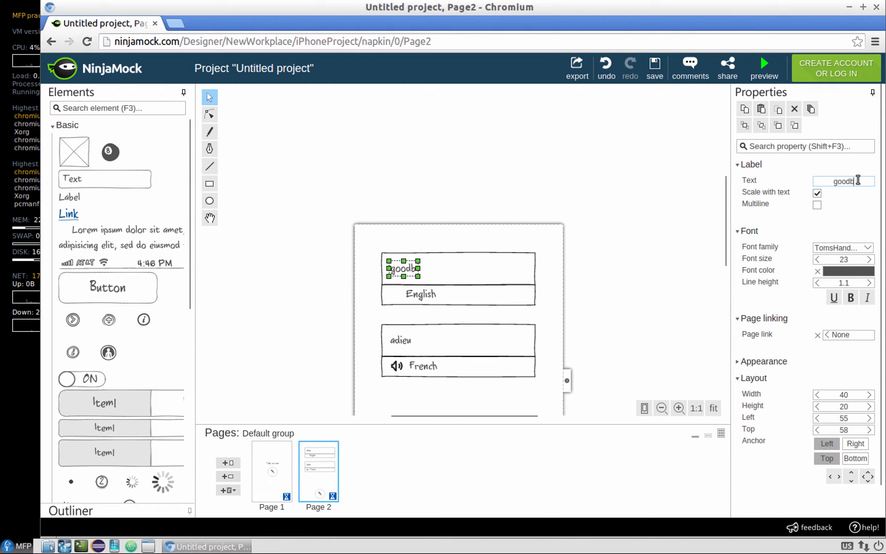
type("ye")
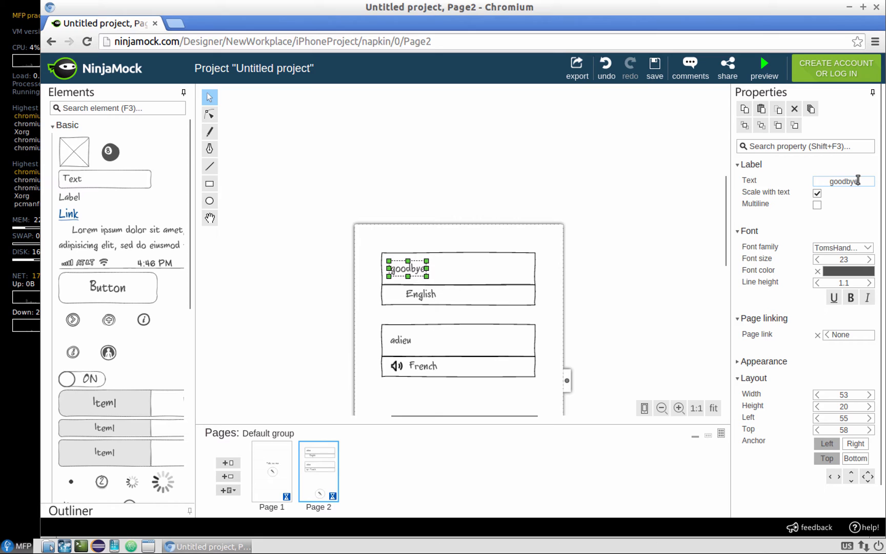
left_click(598, 264)
Add a rectangle about 236 wide and 74 high between the French box and the microphone button, at left 41 and top 270
scroll(501, 275, "down", 1)
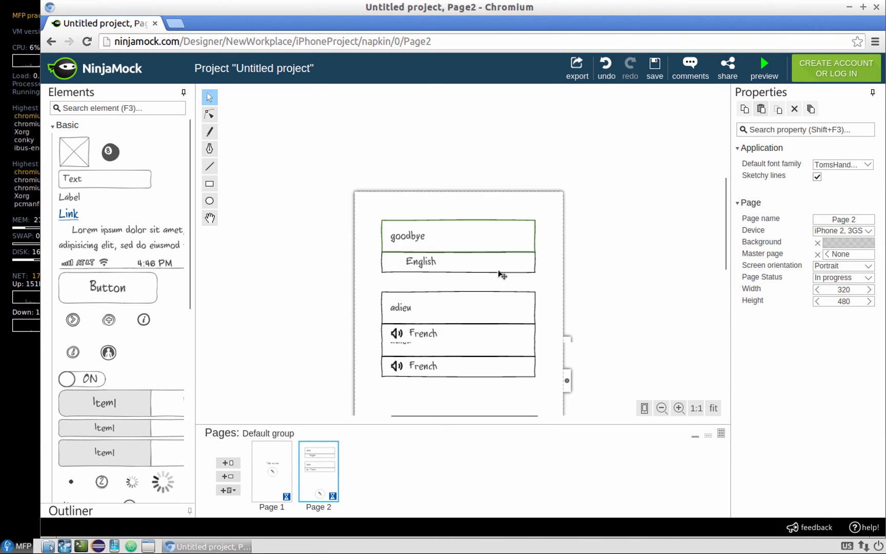
scroll(556, 263, "down", 2)
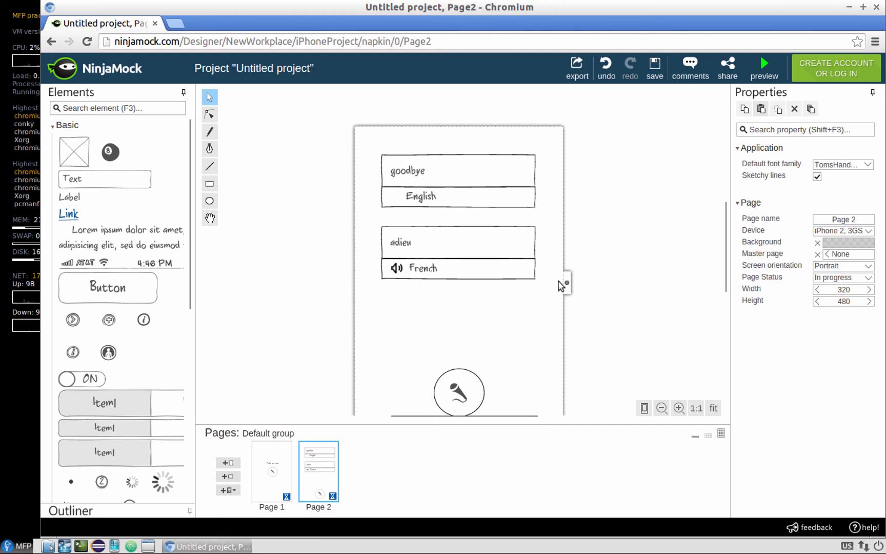
scroll(116, 341, "down", 2)
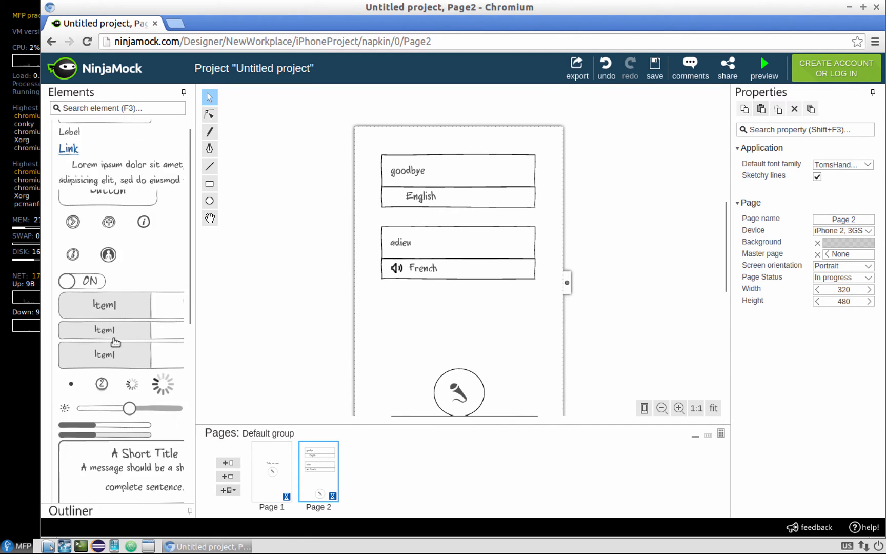
scroll(116, 342, "down", 8)
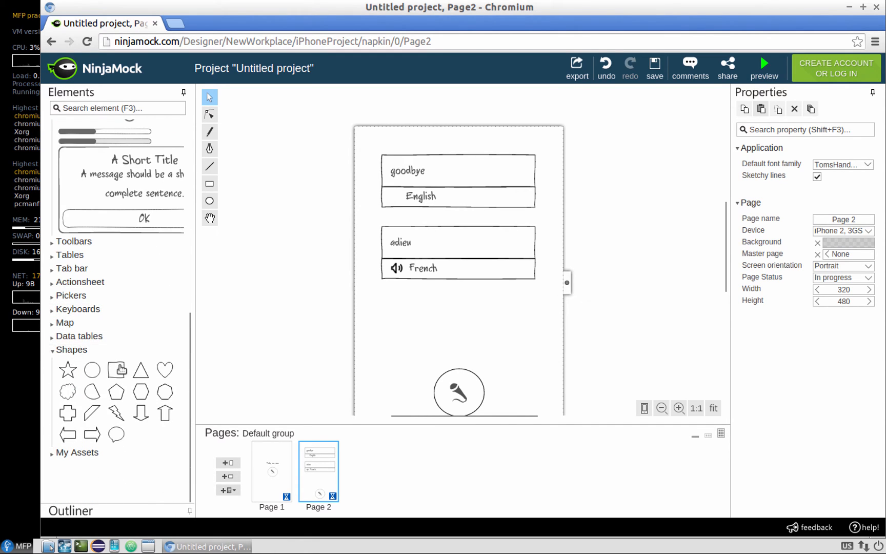
right_click(121, 366)
left_click(111, 370)
left_click_drag(117, 372, 531, 345)
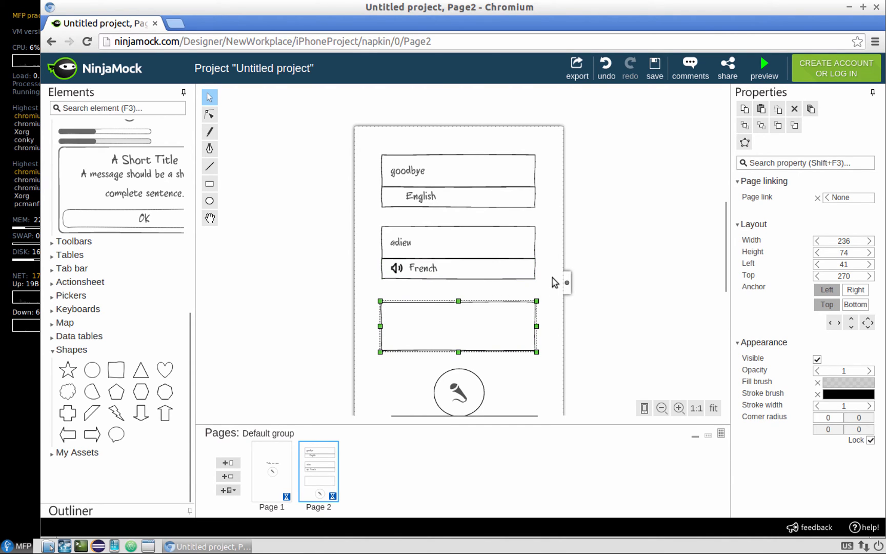
Duplicate the narrow rectangle around "French" and move the copy into the new empty rectangle, at left 42 and top 292
left_click(529, 275)
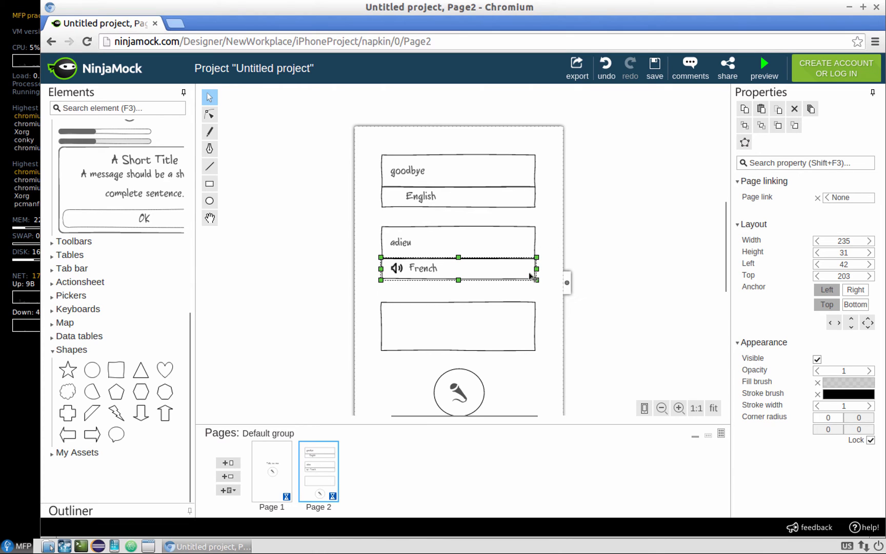
key("ctrl+v")
left_click_drag(523, 278, 511, 316)
Shrink the new large rectangle from its upper edge to a height of about 52
right_click(498, 307)
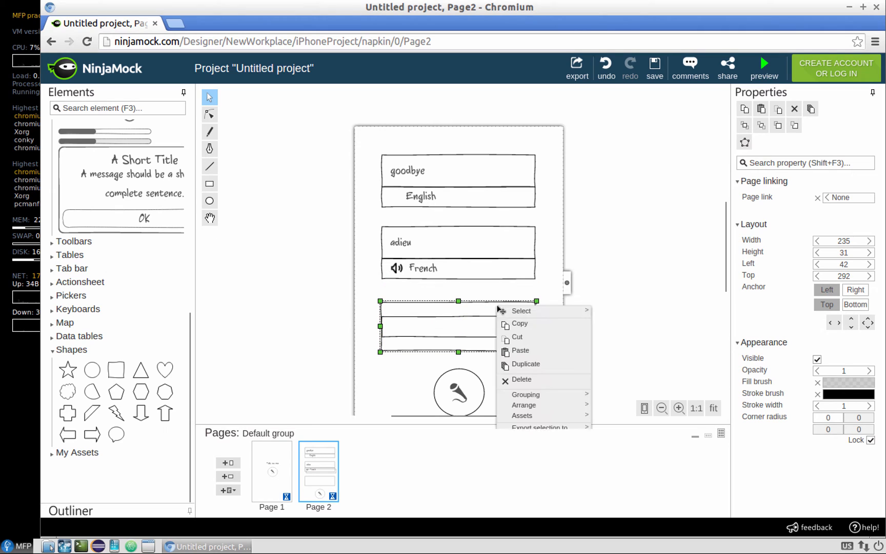
left_click(458, 303)
left_click_drag(459, 303, 459, 316)
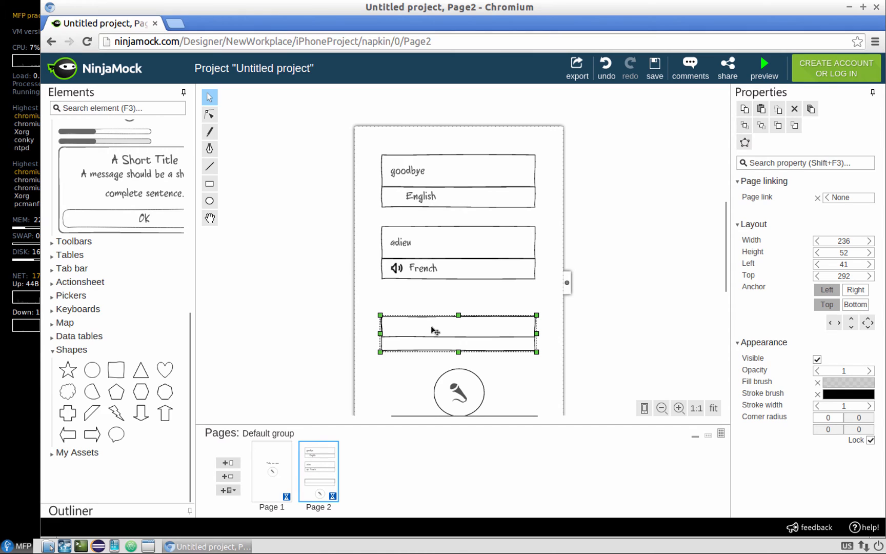
Stack the two empty rectangles with the narrow one directly above the large one, placing the large one at top 305
left_click(565, 321)
left_click(512, 329)
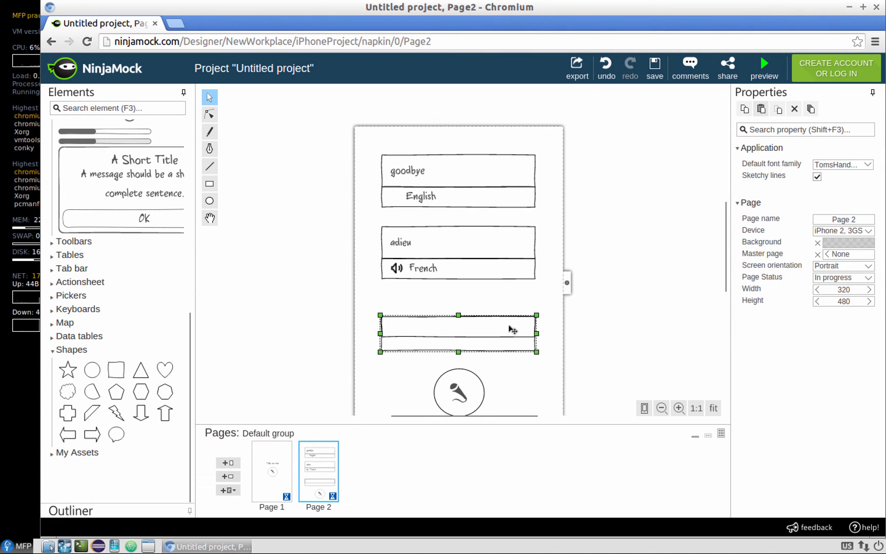
mouse_move(513, 330)
left_mouse_down()
mouse_move(510, 346)
mouse_move(510, 279)
mouse_move(510, 348)
mouse_move(509, 341)
left_mouse_up()
left_click(550, 333)
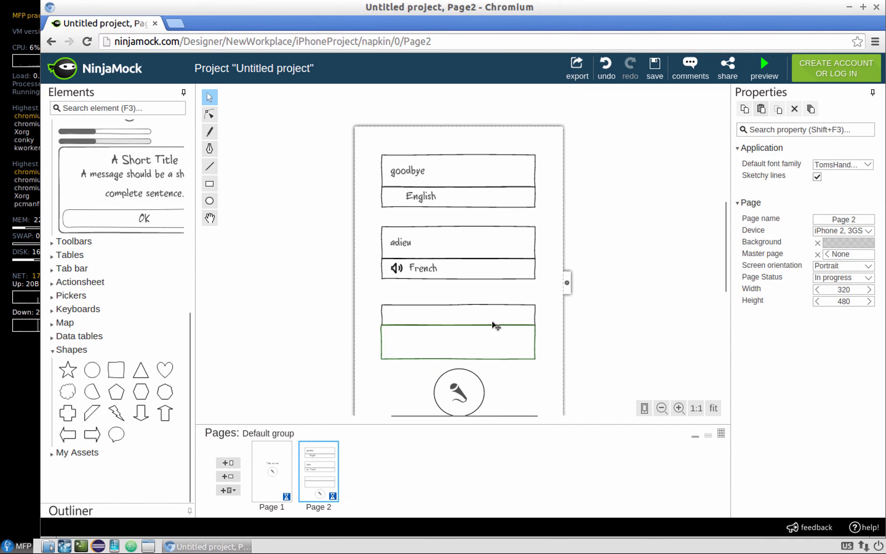
Add a label reading "History" in the empty narrow rectangle, at about left 54 and top 279, and deselect it
scroll(122, 158, "up", 10)
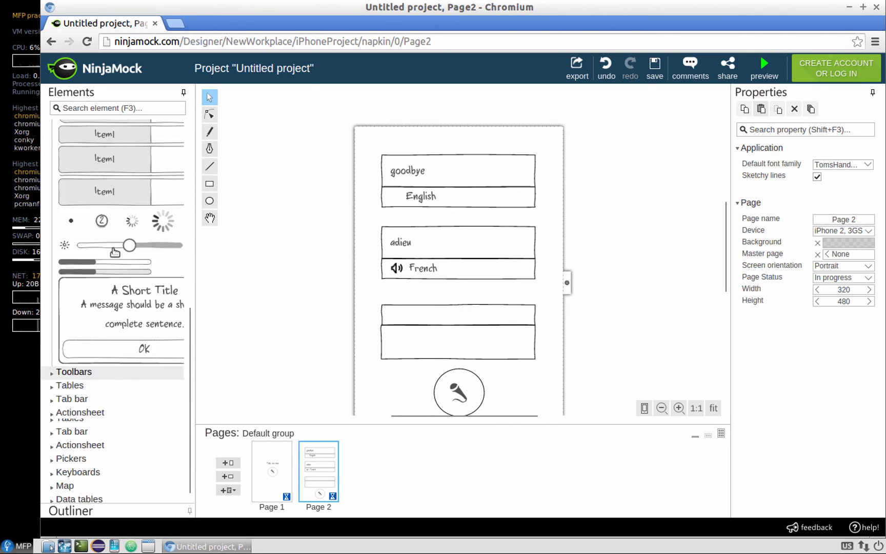
left_click_drag(67, 203, 398, 315)
double_click(398, 314)
type("History")
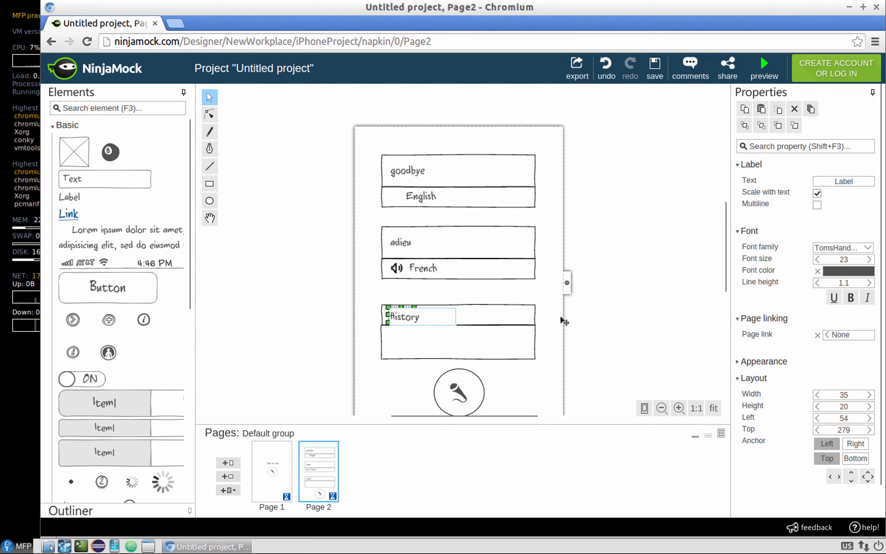
key("Return")
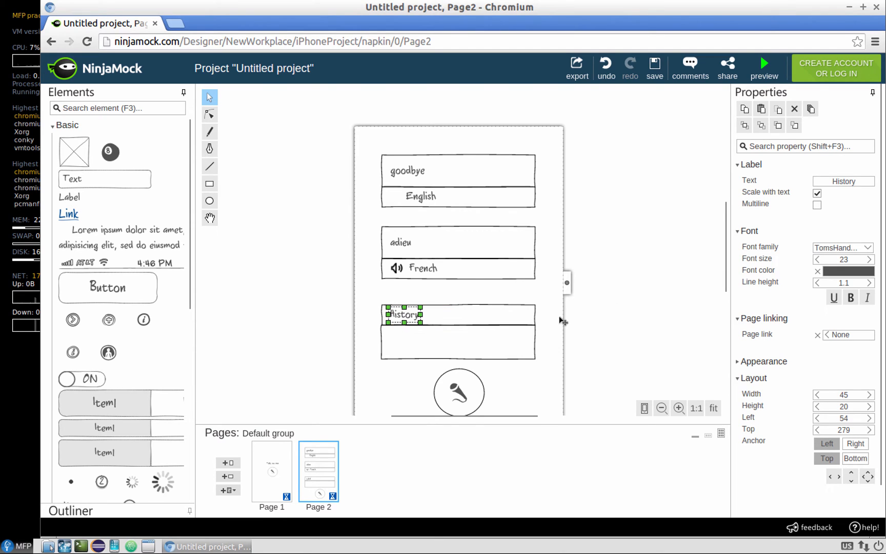
left_click(539, 325)
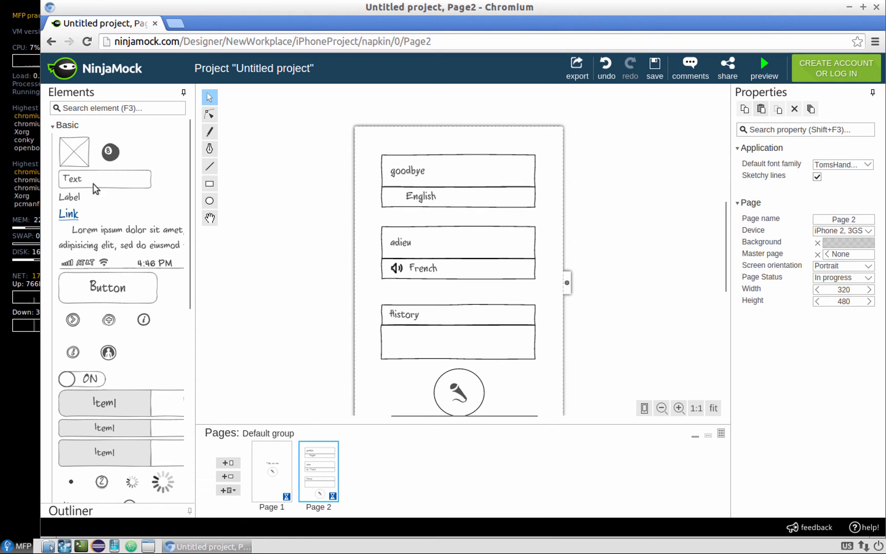
Add a label reading "hello" in the rectangle below "History" and nudge it up to about top 317
left_click(70, 197)
left_click_drag(195, 206, 401, 344)
double_click(402, 343)
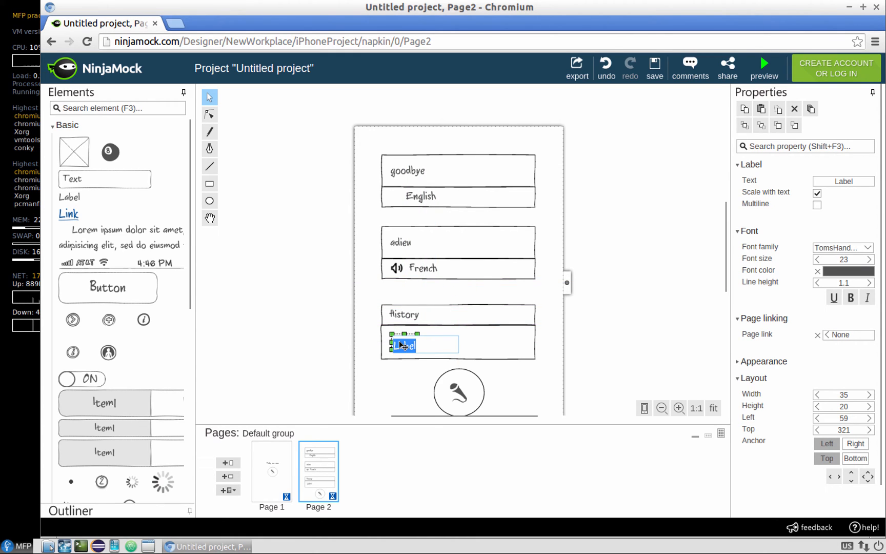
type("hi")
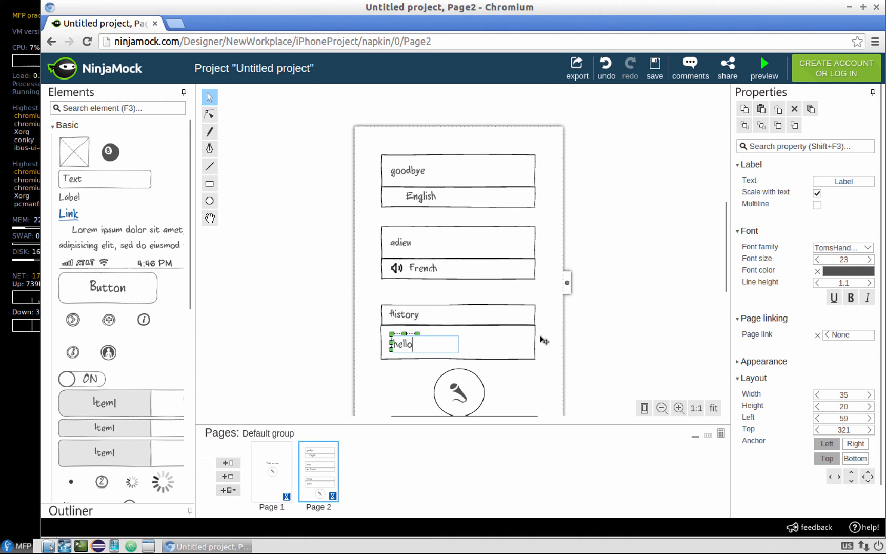
left_click(542, 340)
key("Up")
key("Up")
key("Up")
key("Up")
key("Up")
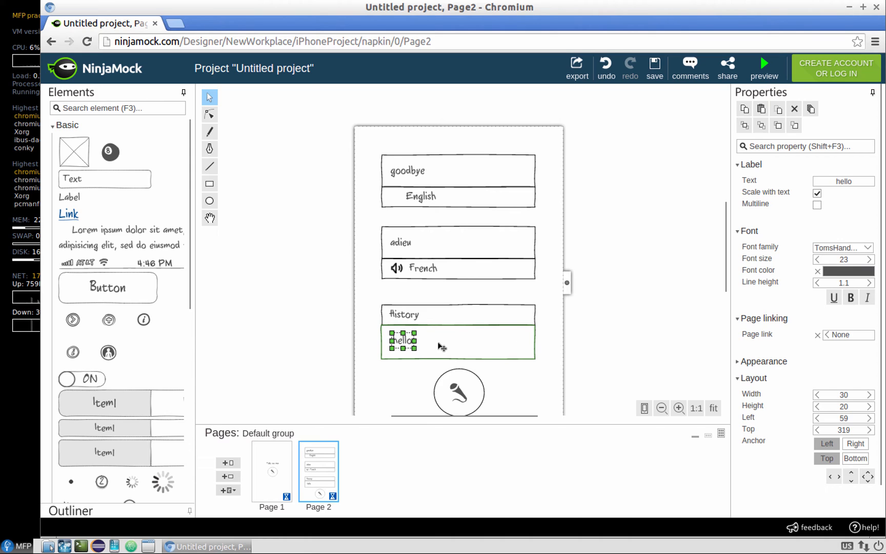
Reduce the height of the rectangle around "hello" to about 47 and shift the "hello" label to top 318
left_click(477, 352)
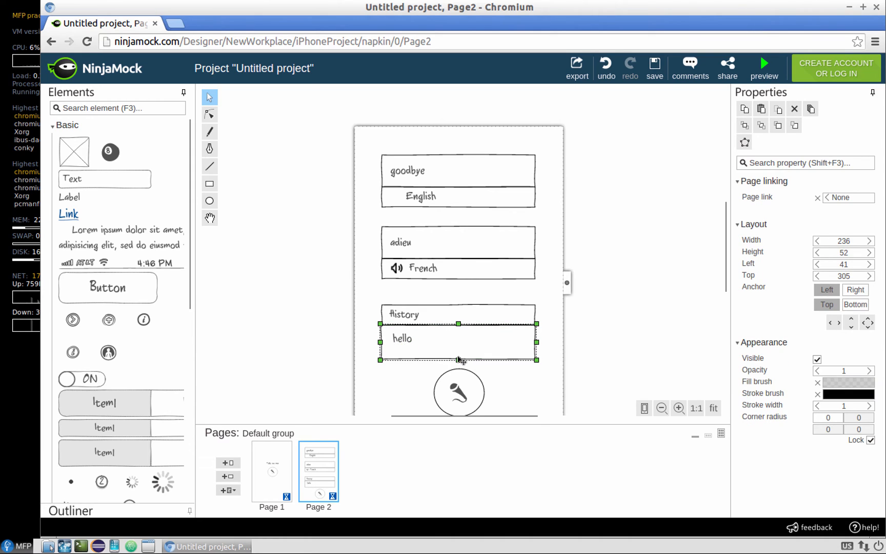
left_click_drag(458, 351, 458, 352)
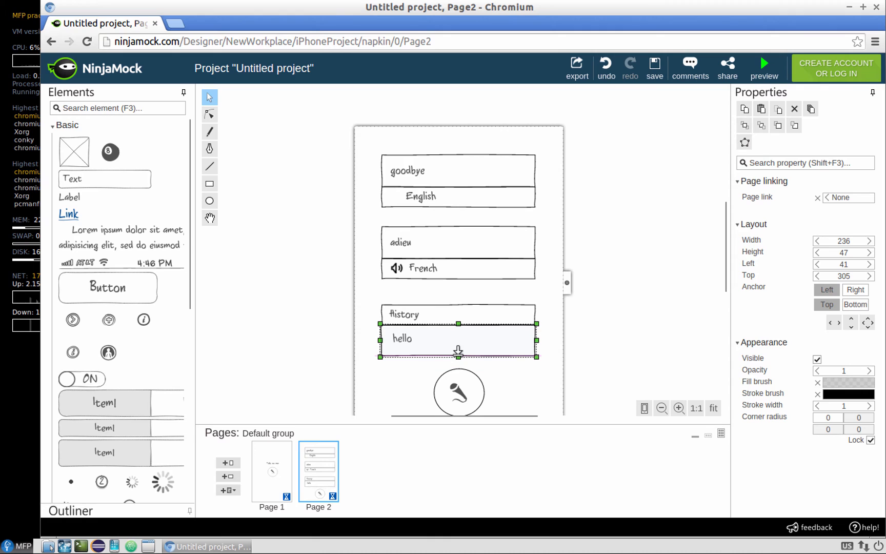
left_click(405, 340)
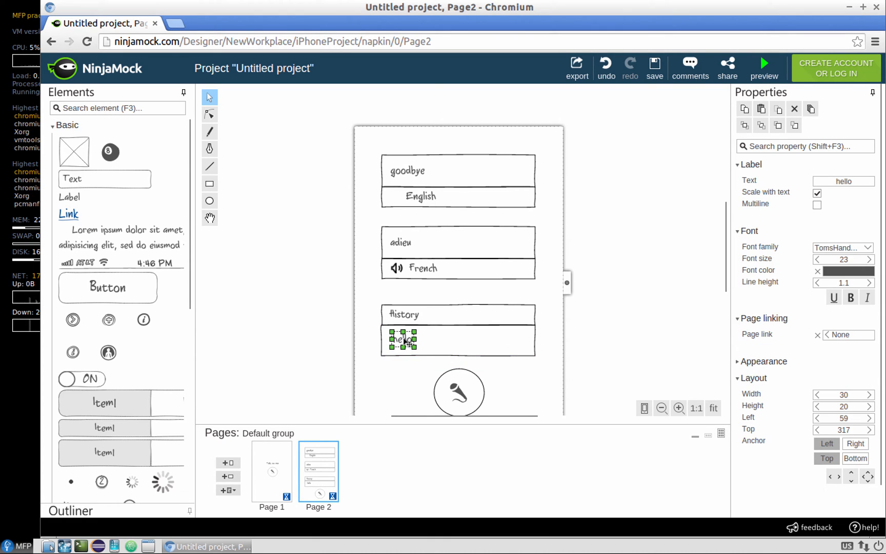
left_click_drag(405, 339, 405, 341)
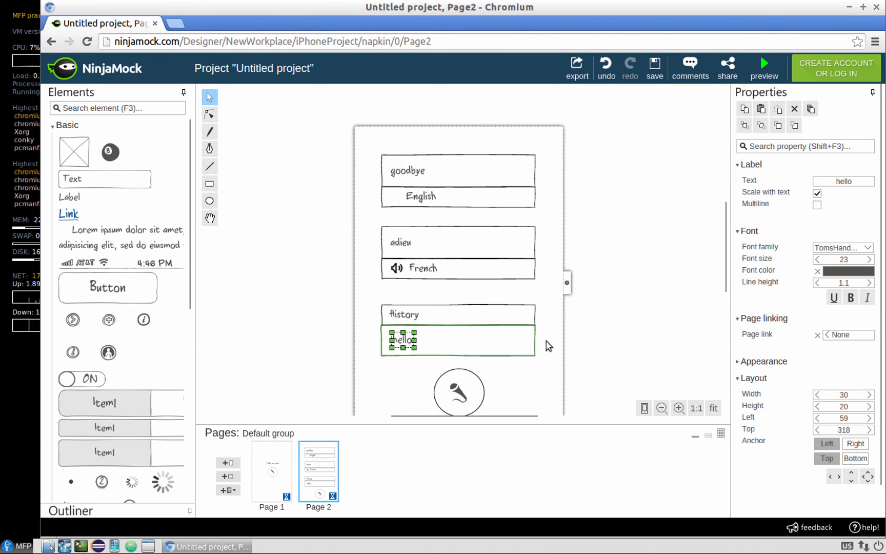
left_click(565, 341)
Select the "History" and "hello" labels with their two rectangles and nudge the whole block up slightly
scroll(645, 305, "down", 1)
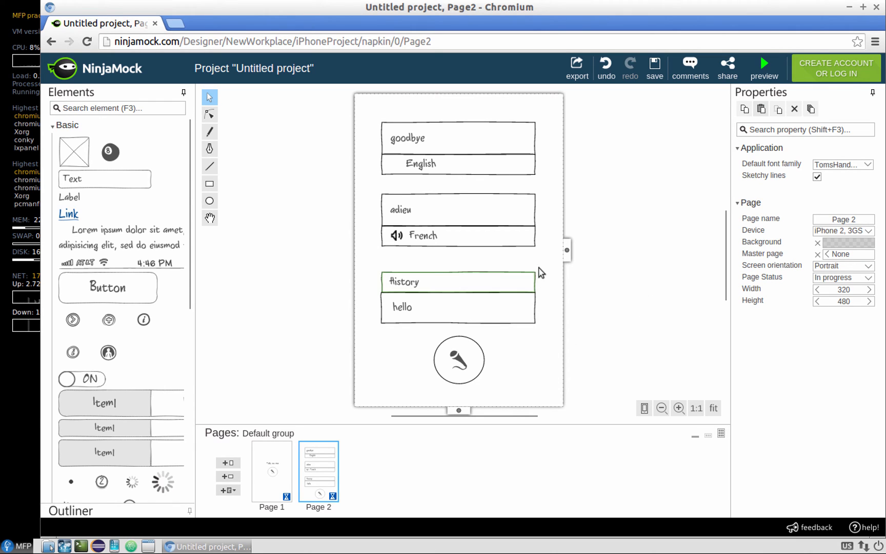
left_click_drag(539, 305, 368, 331)
key("Up")
key("Up")
key("Up")
key("Up")
key("Up")
key("Up")
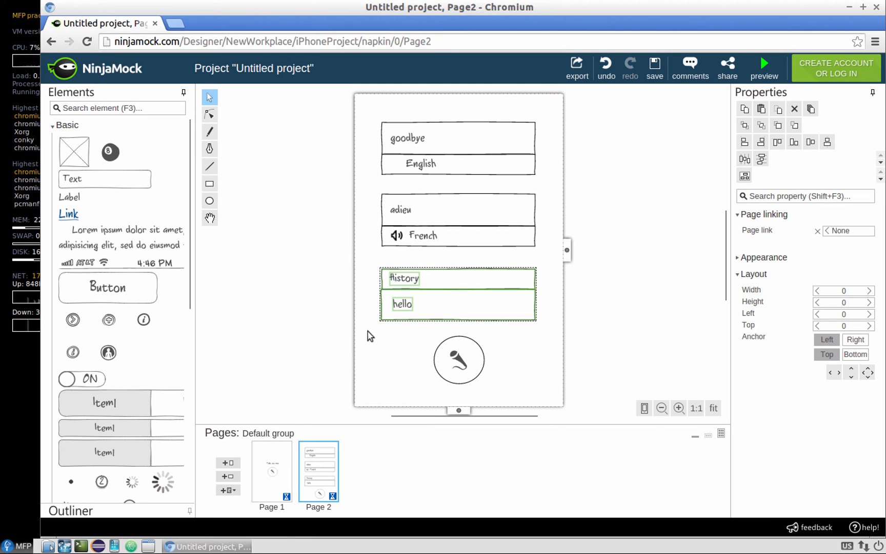
Nudge the selected "History" and "hello" block up once more and deselect it
key("Up")
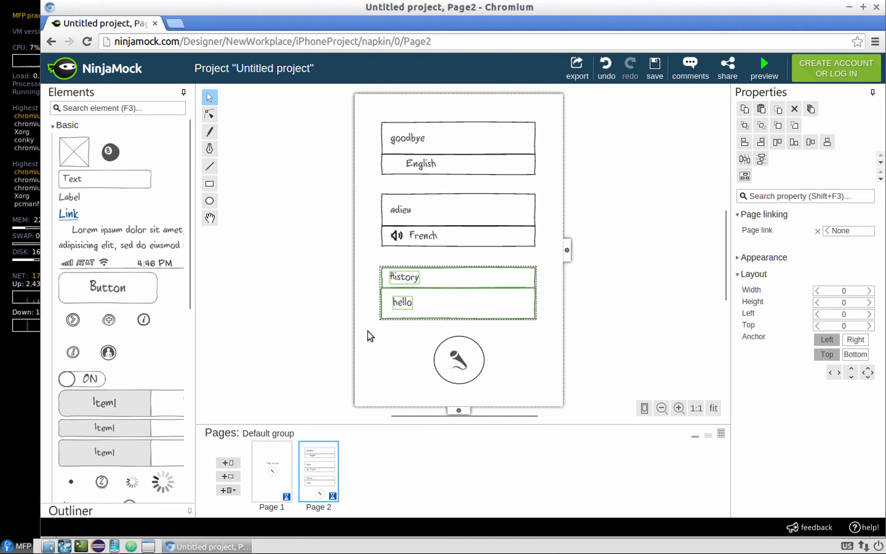
left_click(636, 330)
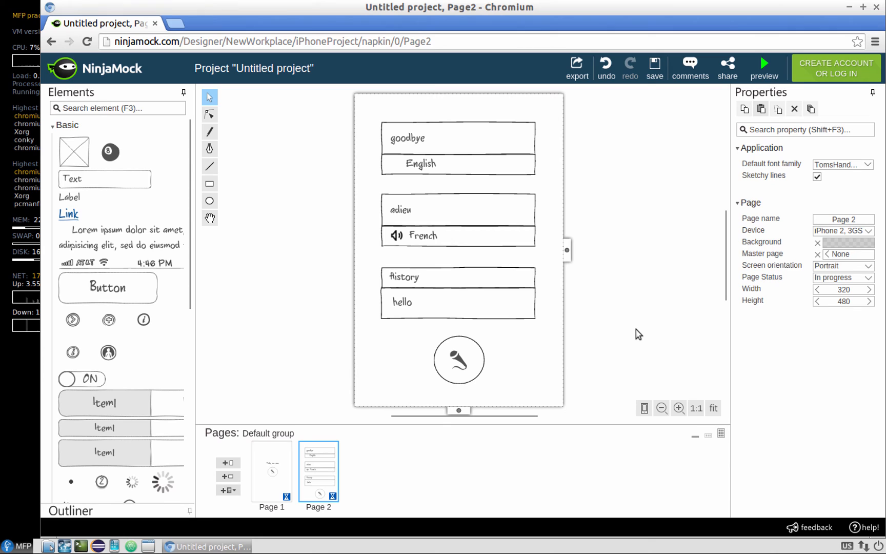
Link the microphone circle on Page 1 to Page 2
left_click(272, 466)
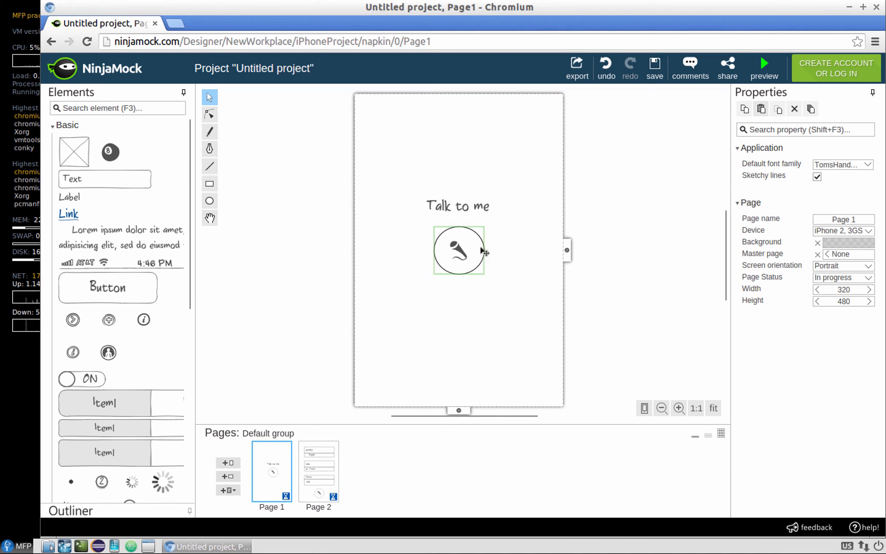
left_click(470, 260)
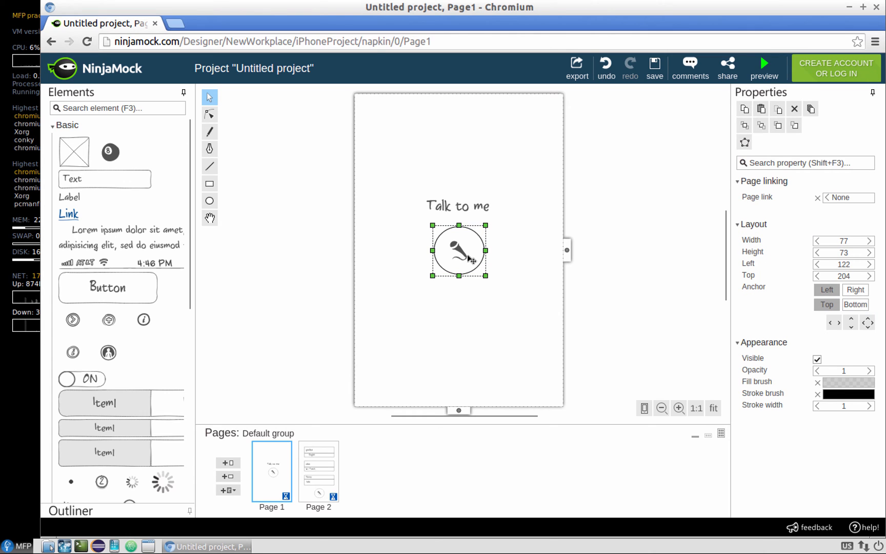
left_click(853, 199)
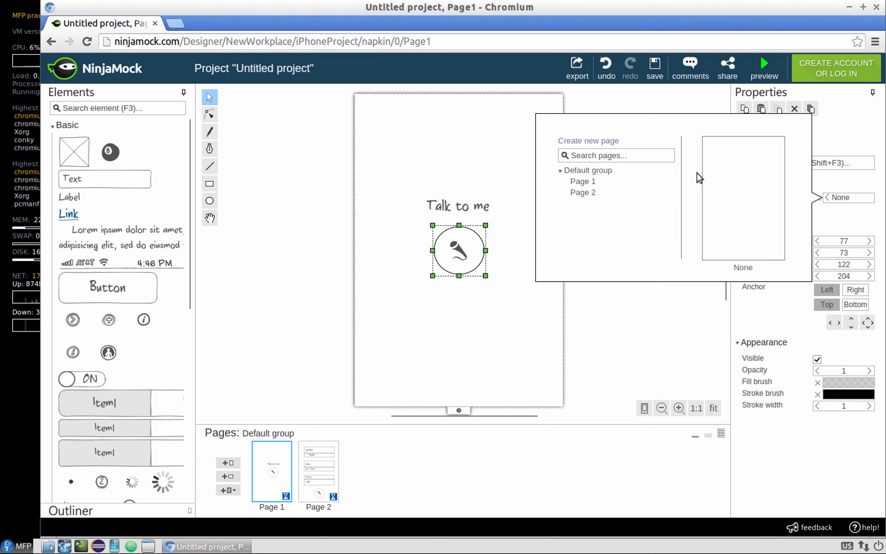
left_click(582, 193)
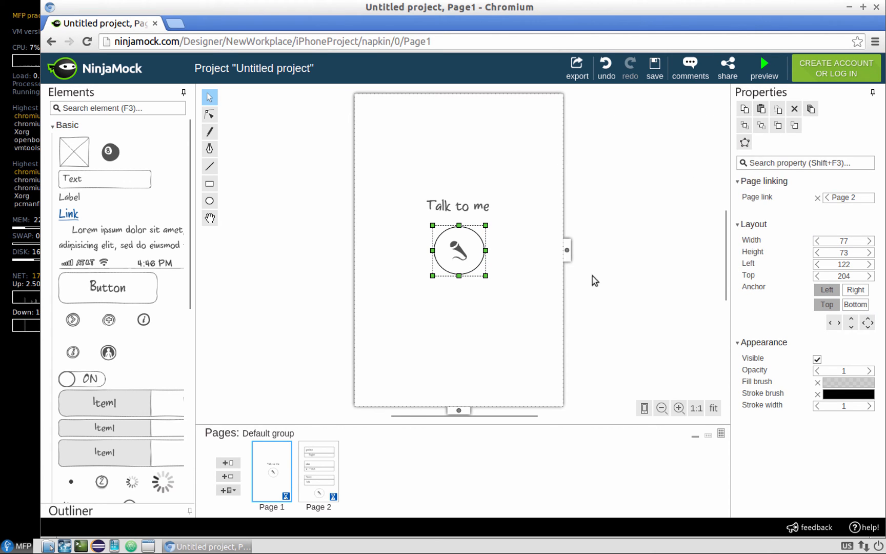
Preview the project from Page 1, test the microphone circle's link to Page 2, and return to editing Page 1
left_click(311, 474)
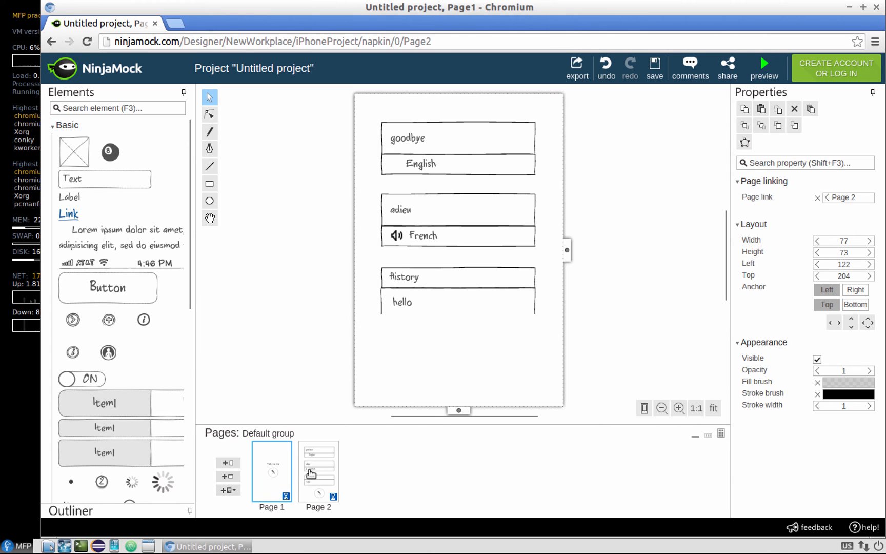
mouse_move(271, 474)
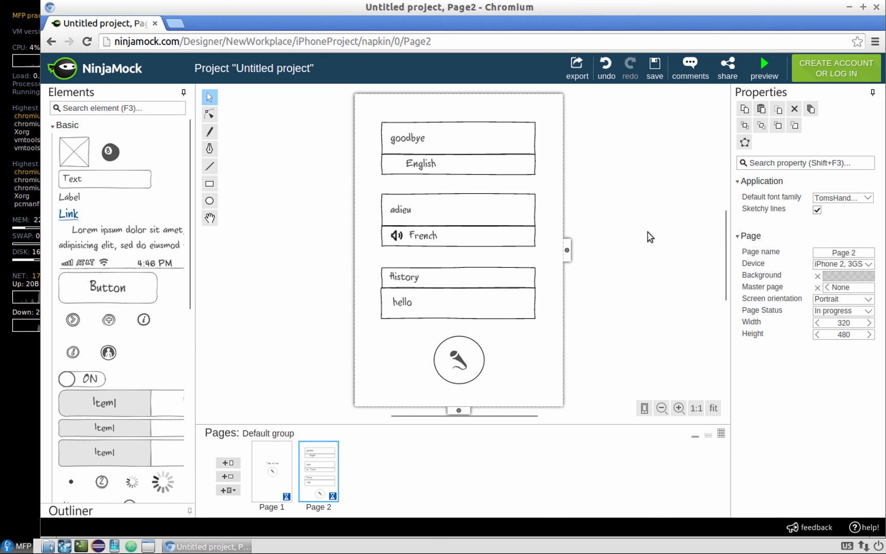
left_click(268, 474)
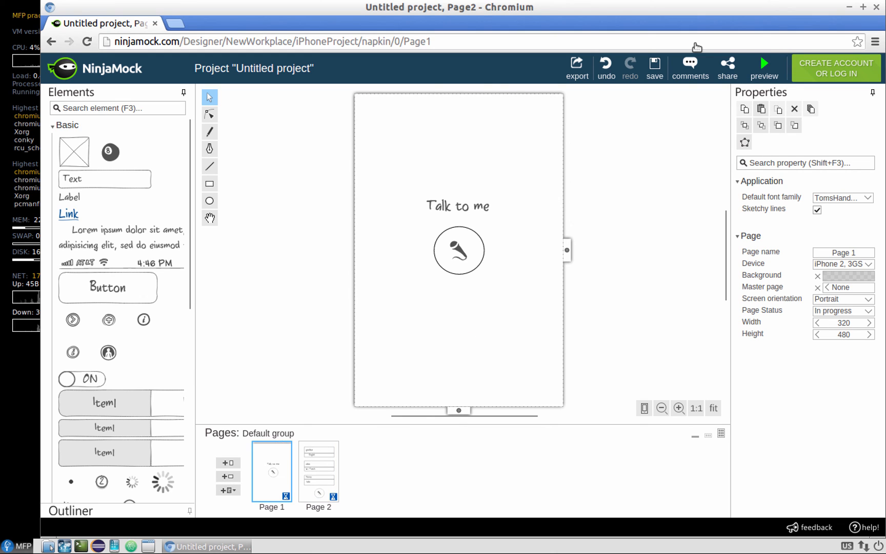
left_click(765, 69)
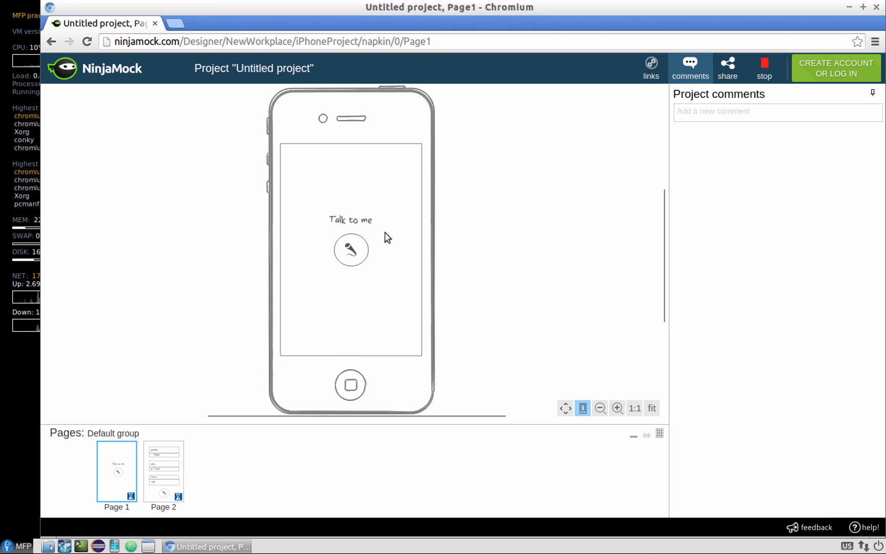
left_click(350, 252)
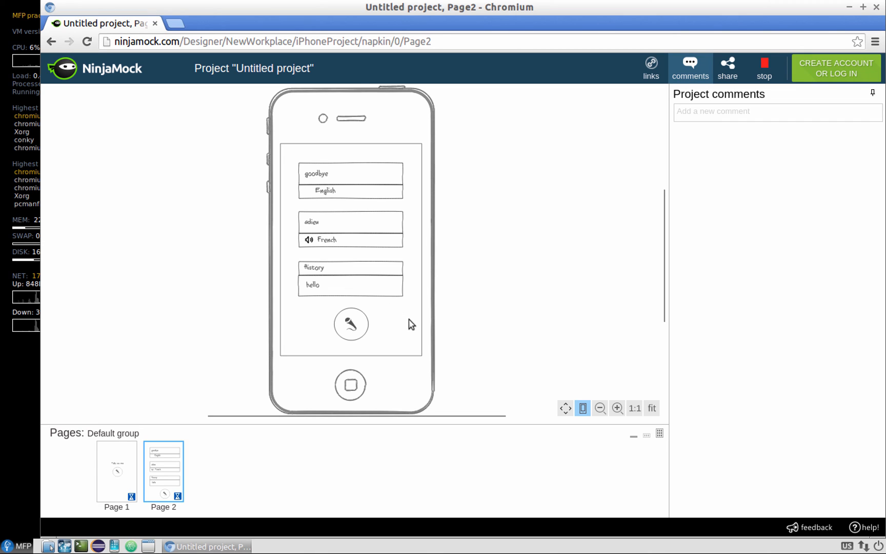
left_click(118, 468)
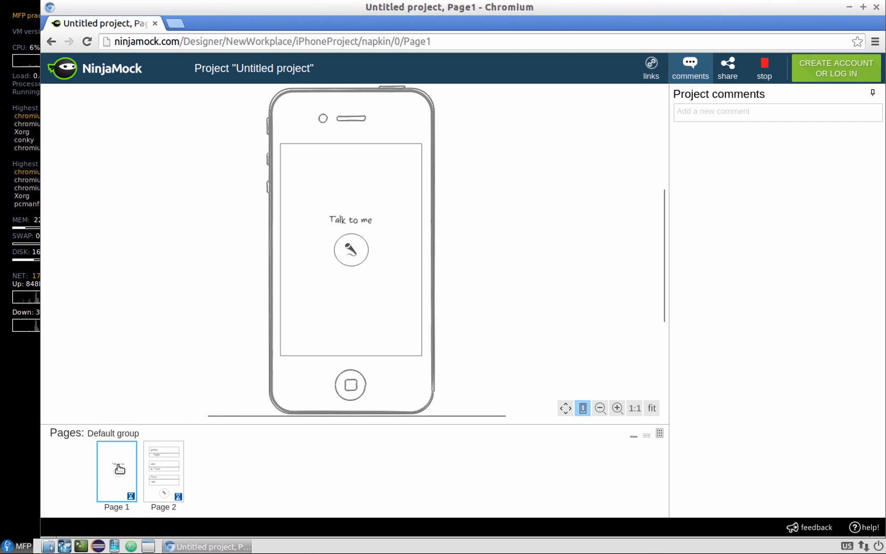
left_click(764, 68)
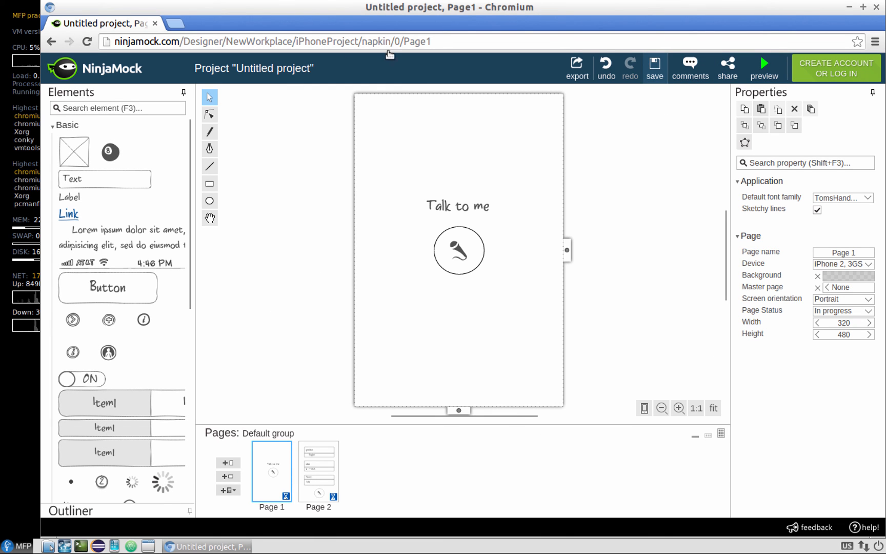
Rename the project as "HelloParis"
left_click(272, 68)
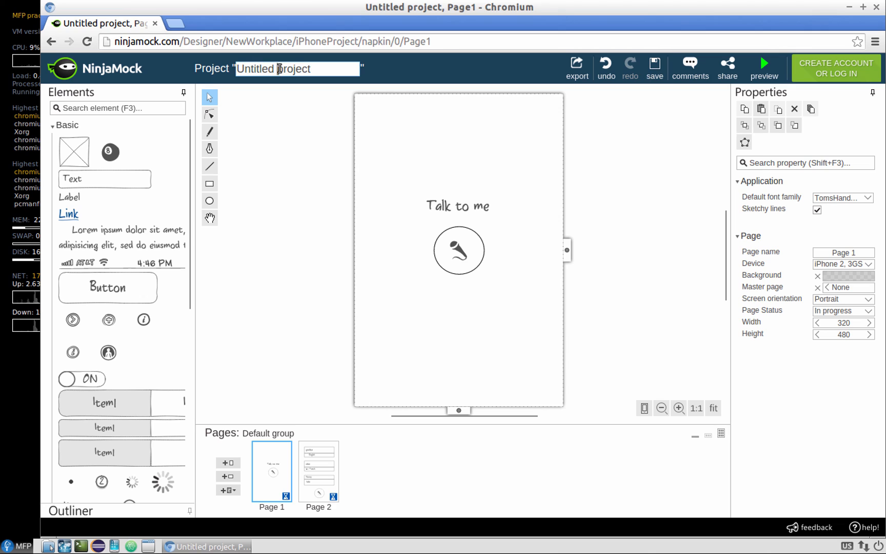
left_click_drag(354, 68, 181, 59)
type("He")
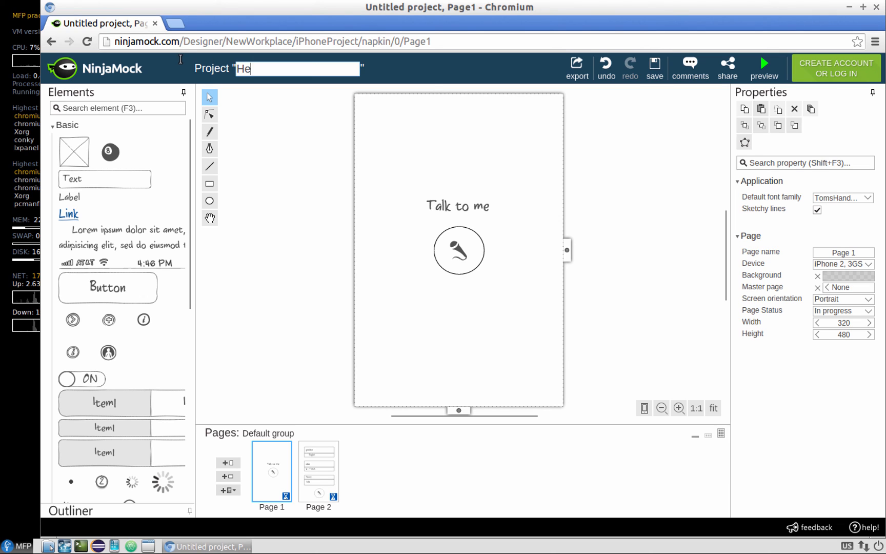
type("lloParis")
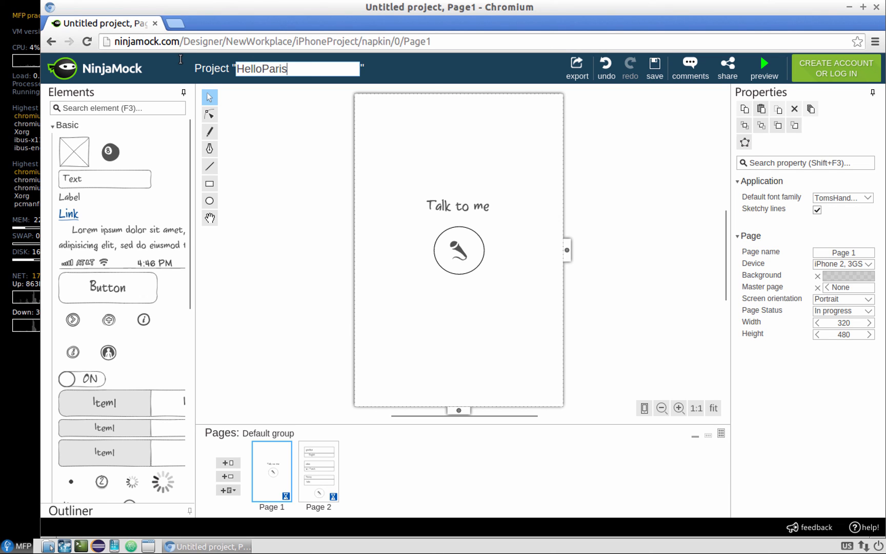
left_click(377, 63)
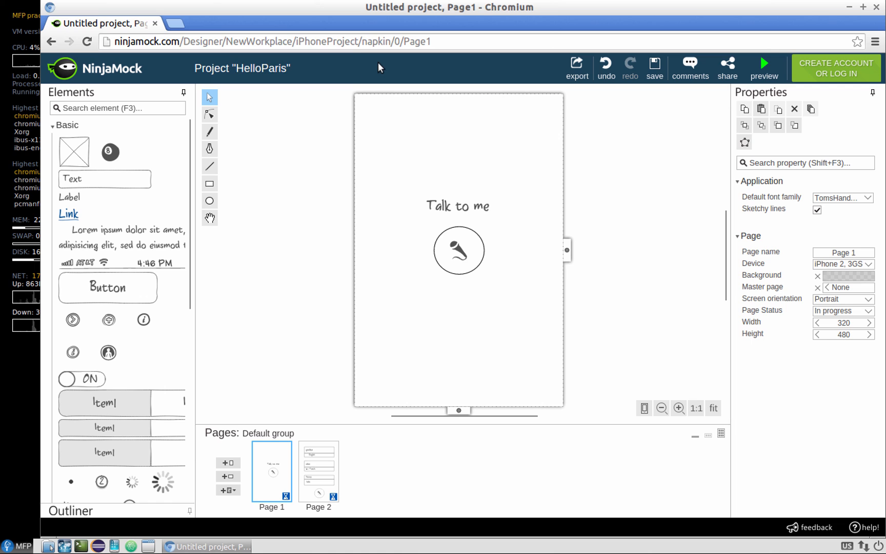
Try to save the project, and examine the available export formats without exporting
left_click(654, 67)
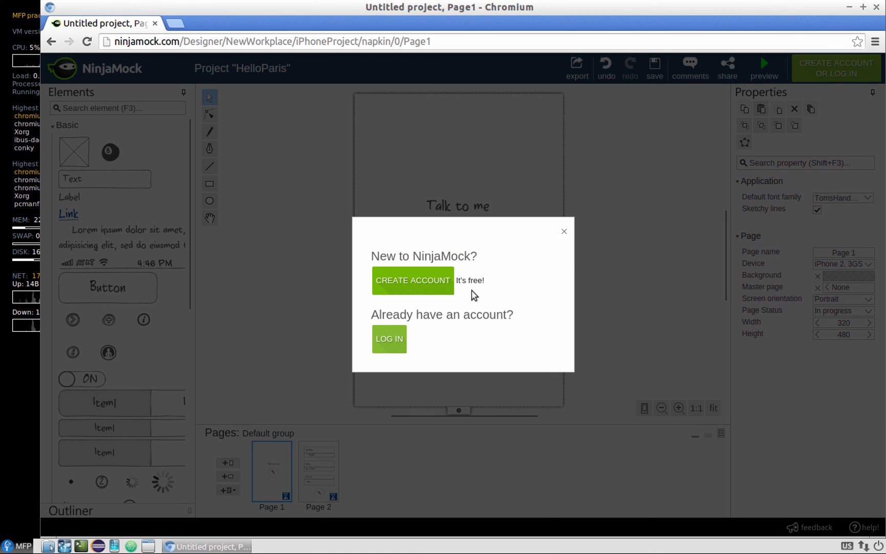
left_click(564, 231)
left_click(577, 72)
left_click(564, 233)
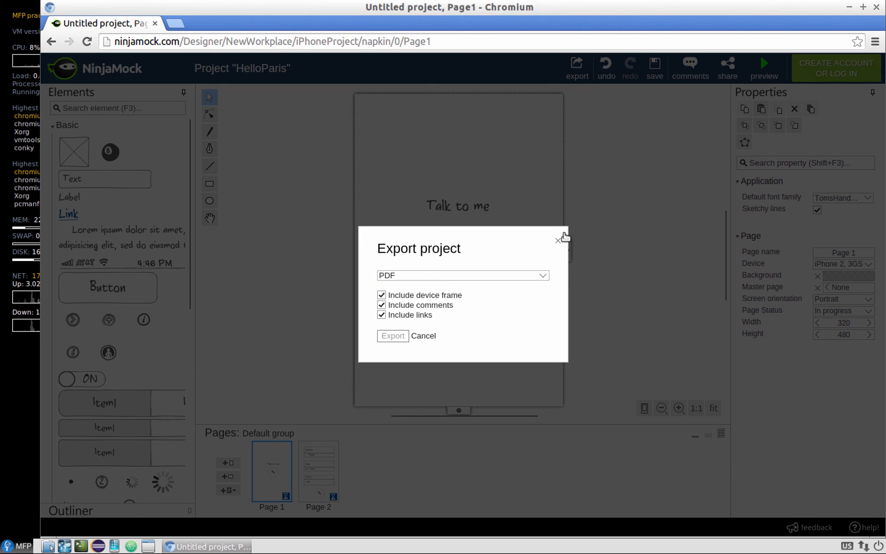
left_click(511, 277)
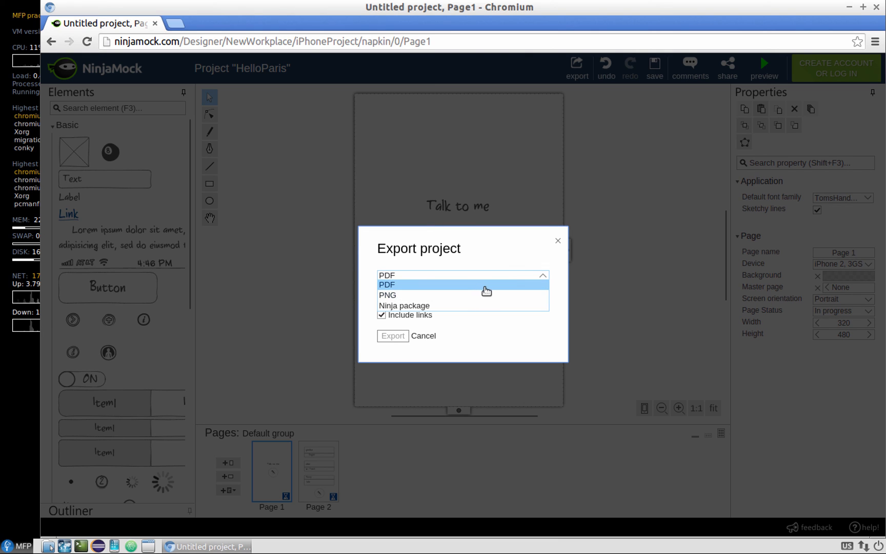
left_click(558, 240)
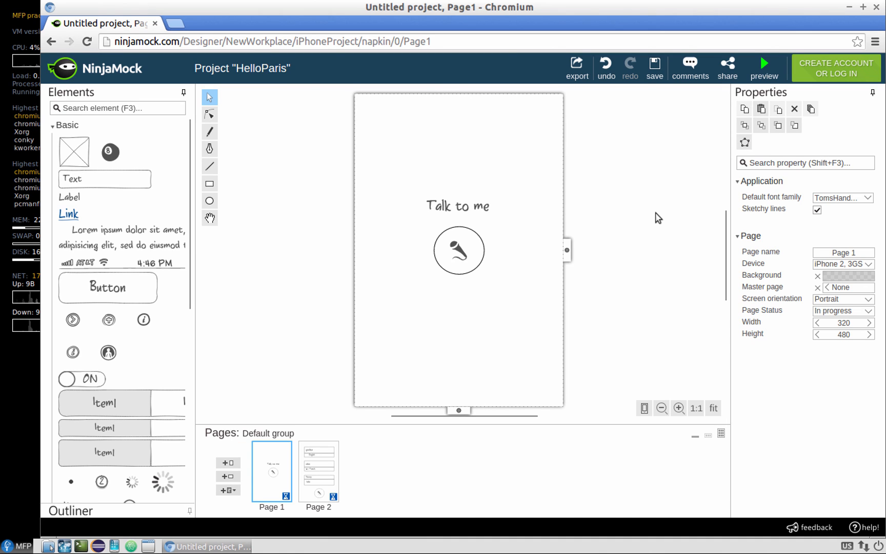